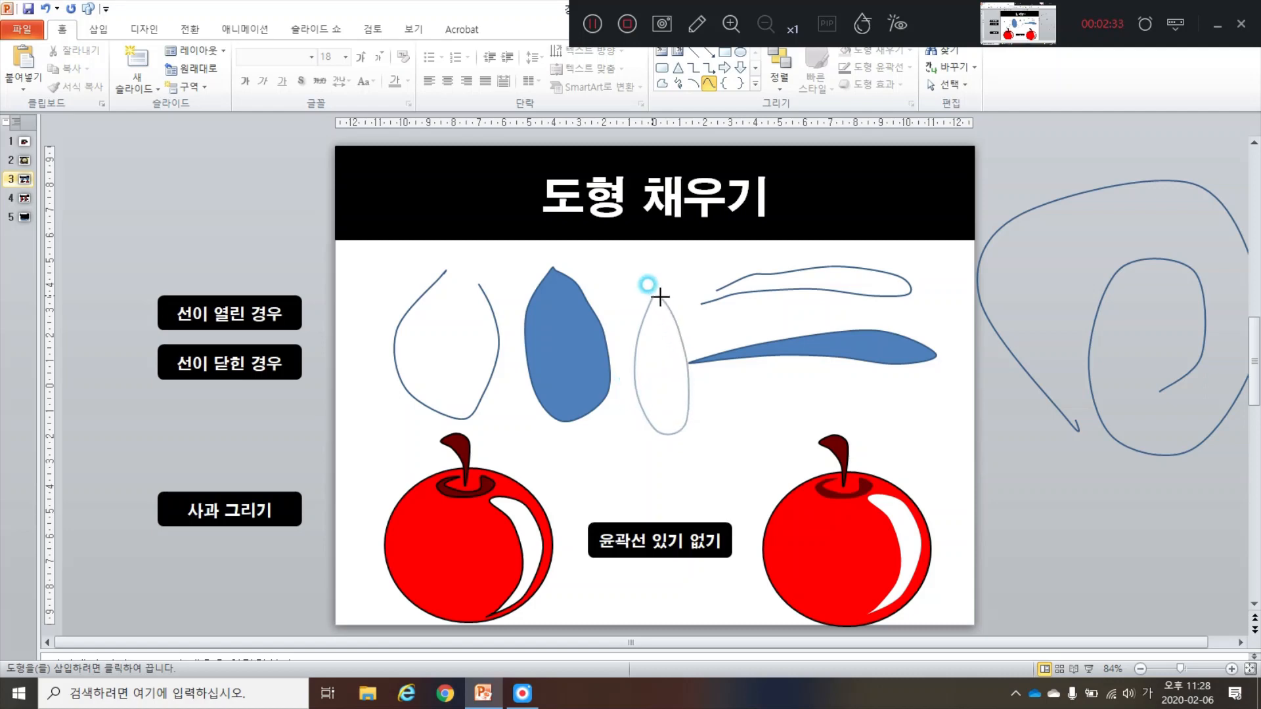
# Step: Finish the narrow closed curve beside the filled oval and draw a narrow open curve along the slide's left edge
pyautogui.click(660, 385)
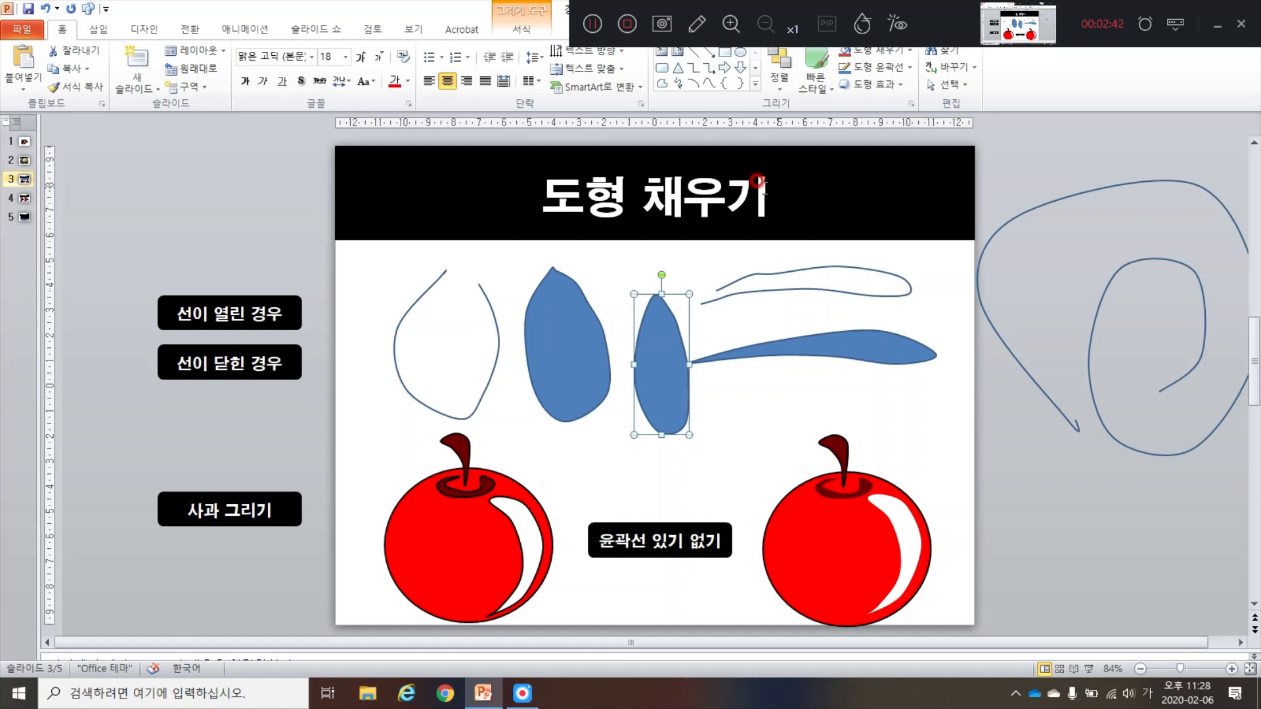
pyautogui.click(703, 86)
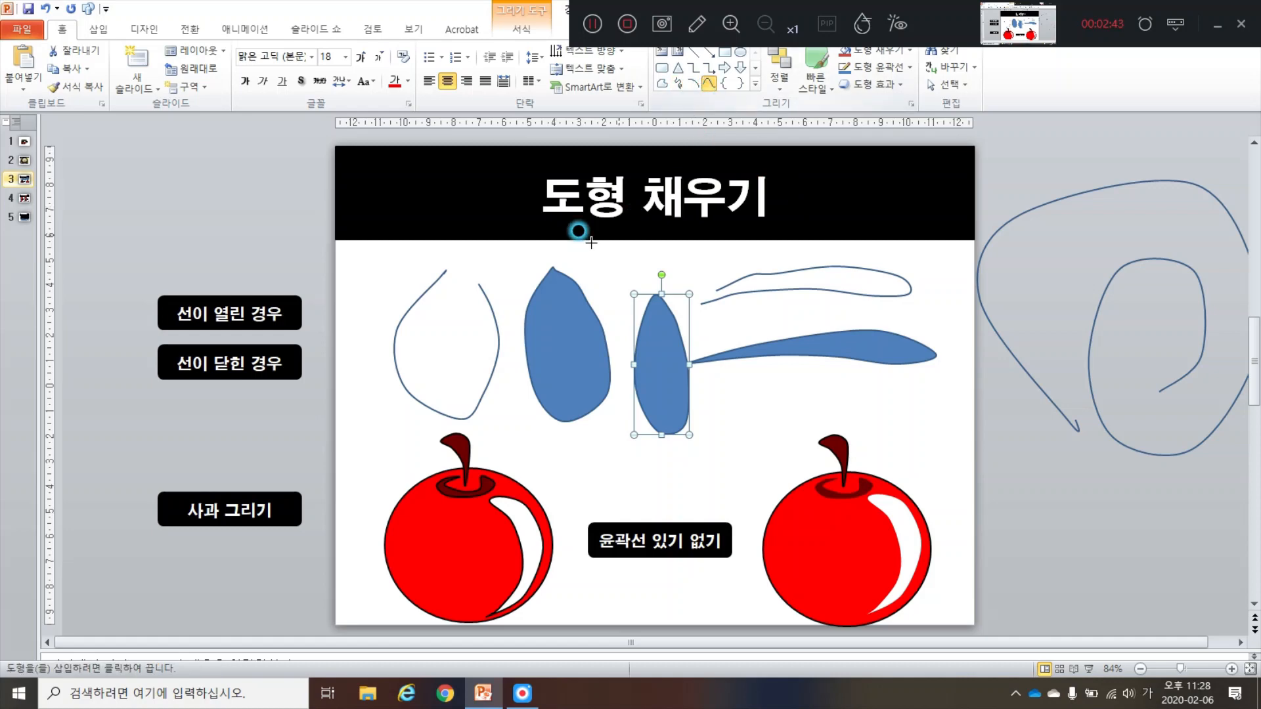
pyautogui.click(365, 274)
pyautogui.click(363, 432)
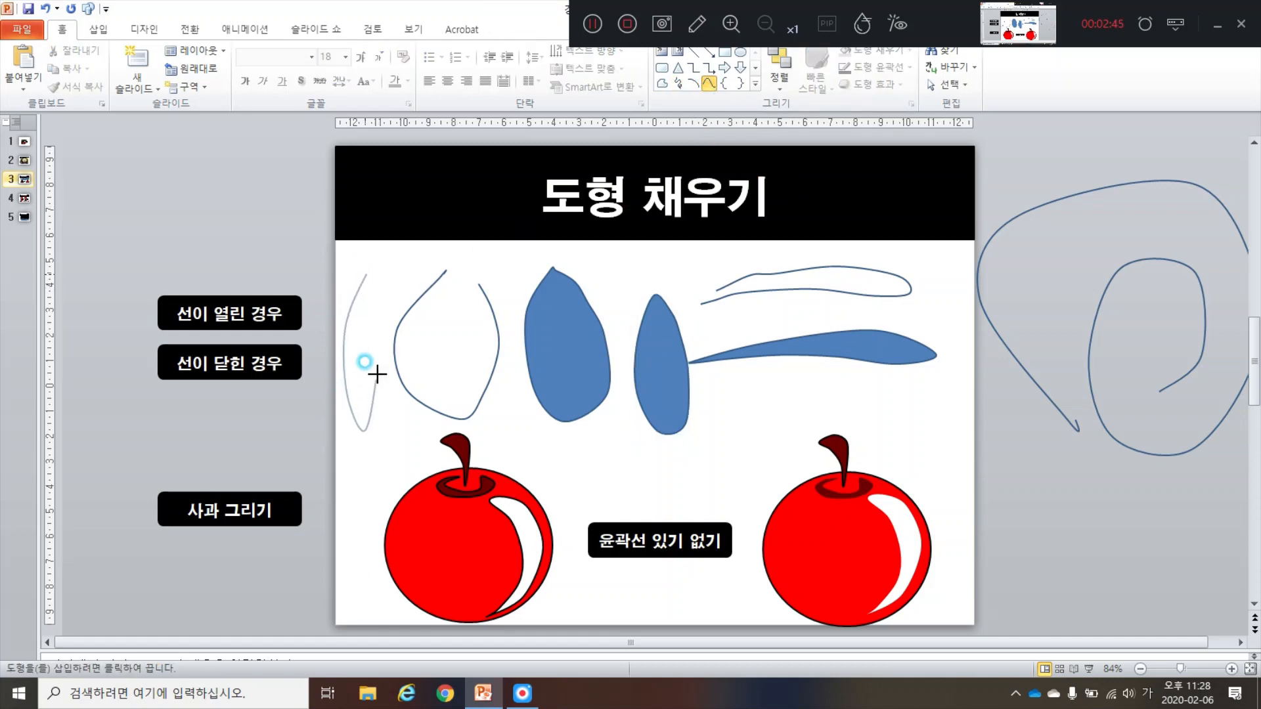
pyautogui.click(379, 353)
pyautogui.doubleClick(378, 297)
pyautogui.click(470, 333)
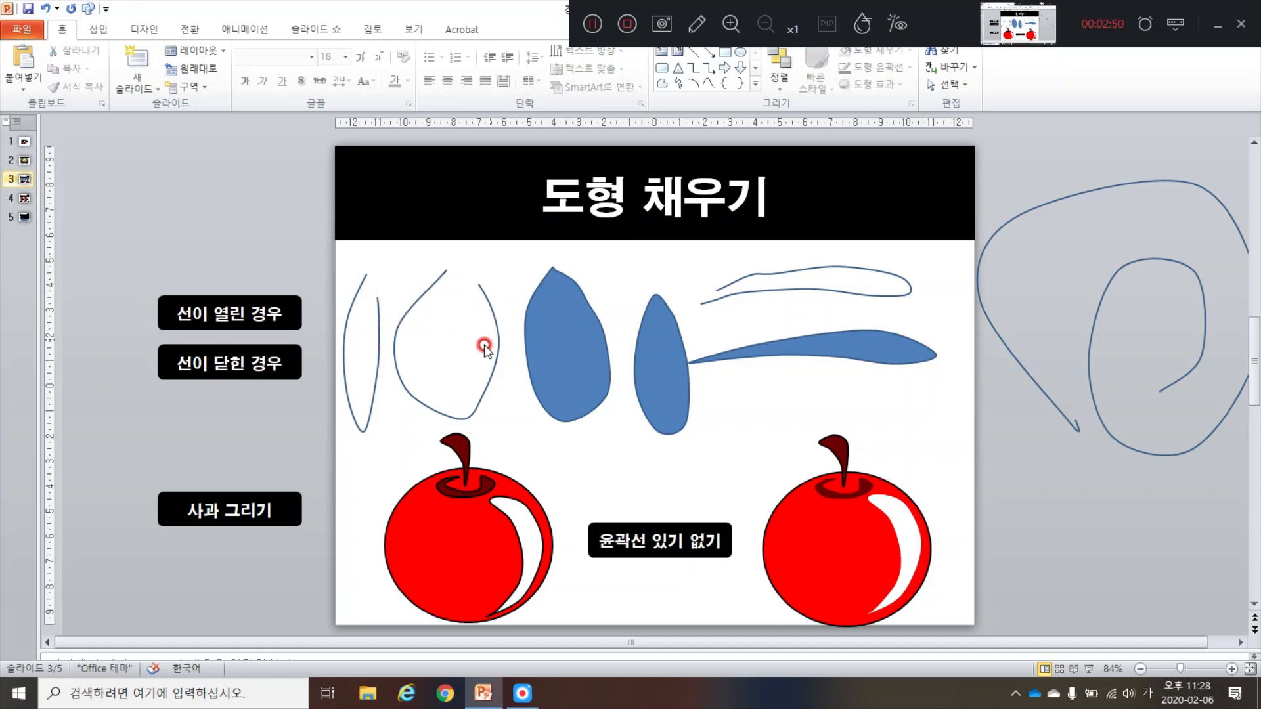
# Step: Delete the narrow open curve at the slide's left edge and the narrow closed shape beside the blue oval
pyautogui.click(376, 386)
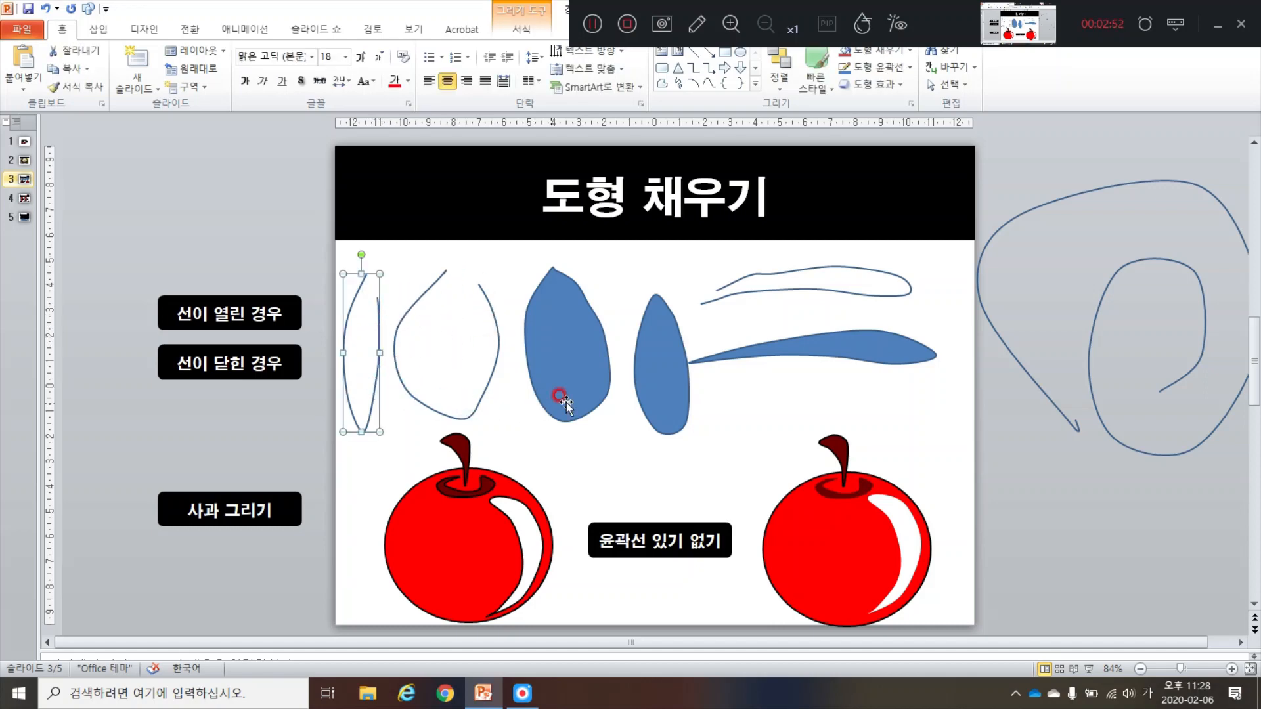
pyautogui.press('Delete')
pyautogui.click(648, 386)
pyautogui.press('Delete')
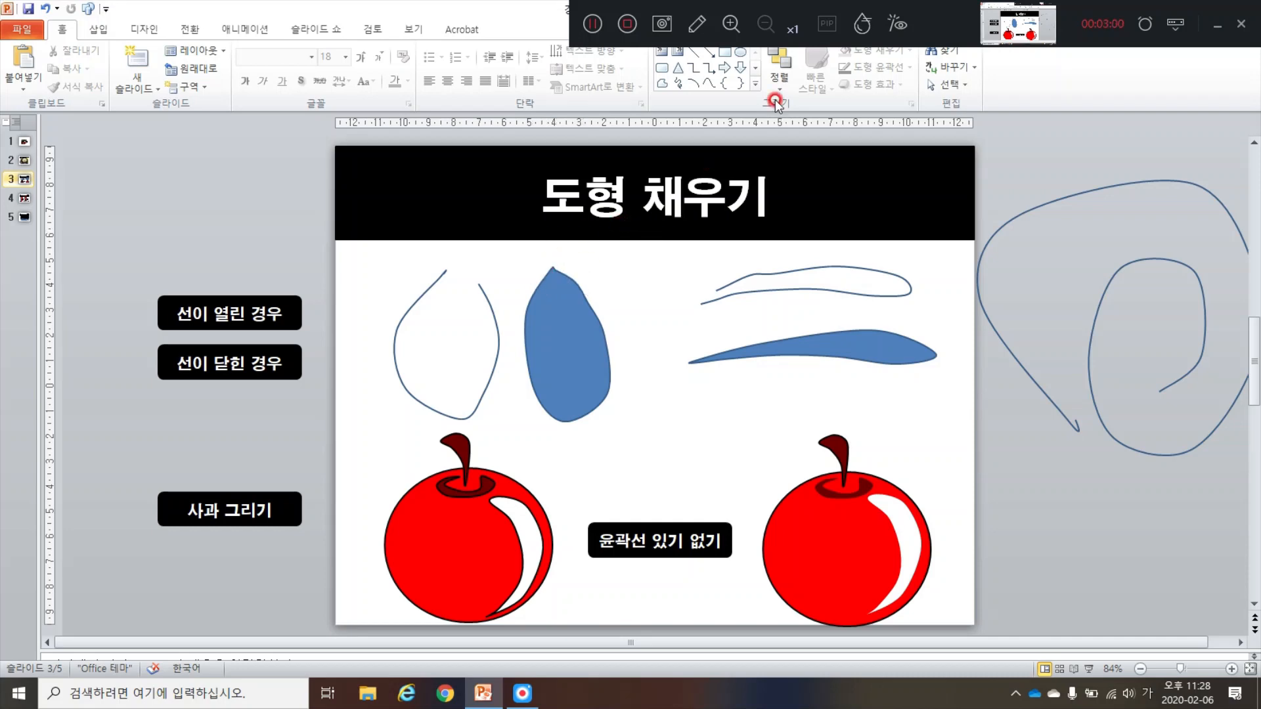
# Step: Draw a tall, narrow open curve with the Curve tool between the blue oval and the wavy shapes
pyautogui.click(708, 83)
pyautogui.moveTo(643, 273)
pyautogui.mouseDown()
pyautogui.moveTo(633, 359)
pyautogui.moveTo(653, 432)
pyautogui.moveTo(652, 262)
pyautogui.mouseUp()
pyautogui.click(680, 341)
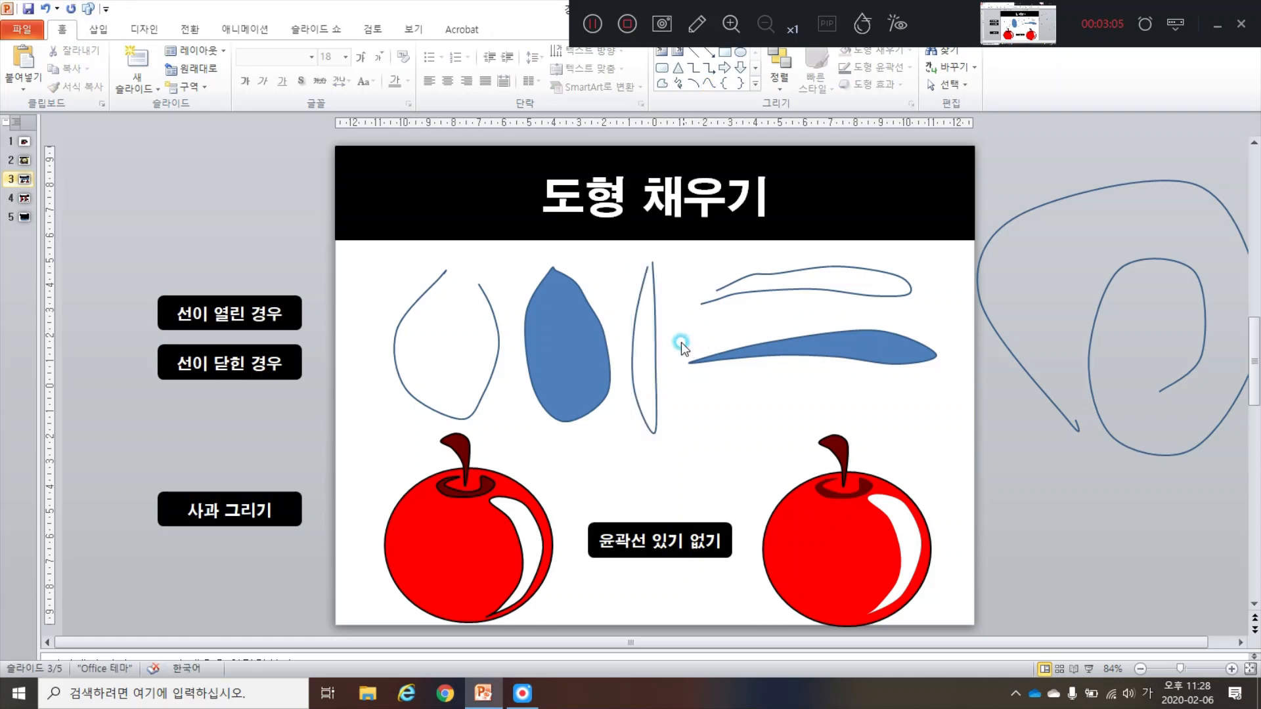
# Step: Fill the closed blue oval with the muted theme red
pyautogui.click(580, 322)
pyautogui.moveTo(926, 19); pyautogui.dragTo(961, 643)
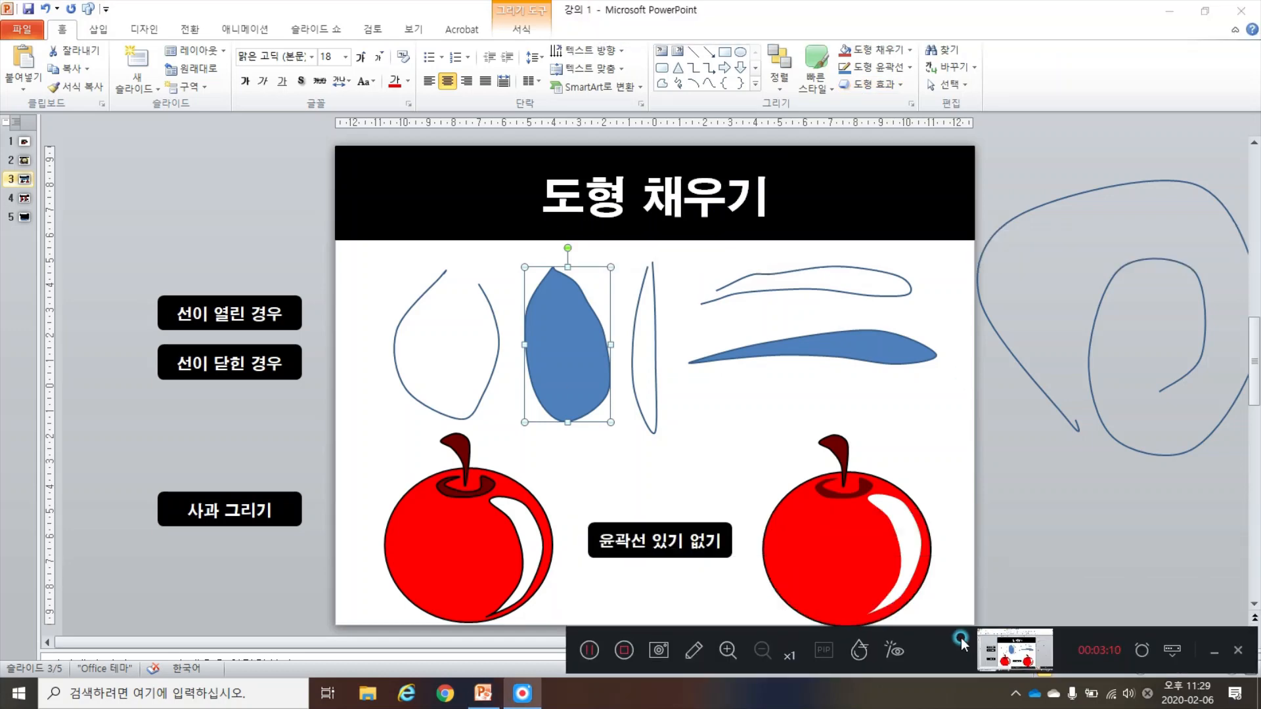
pyautogui.click(846, 51)
pyautogui.click(754, 376)
pyautogui.click(587, 323)
pyautogui.click(852, 50)
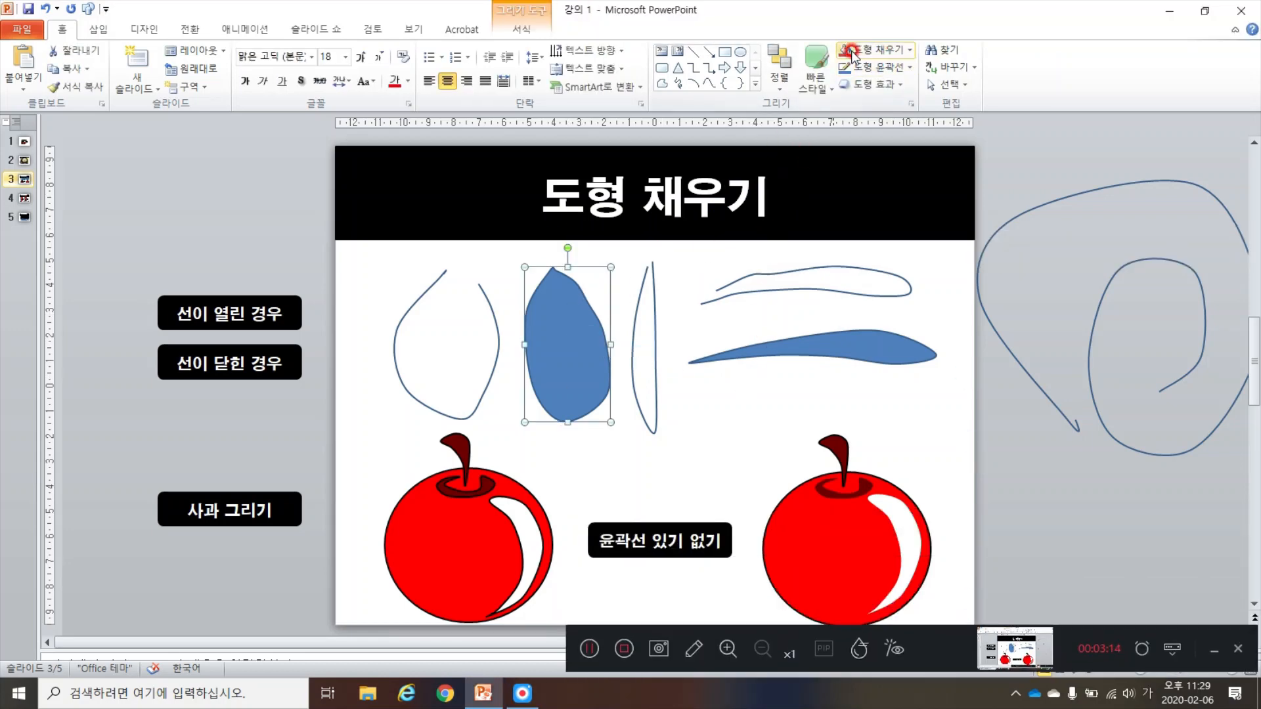
# Step: Fill the tall, narrow open curve with the same muted red
pyautogui.click(648, 295)
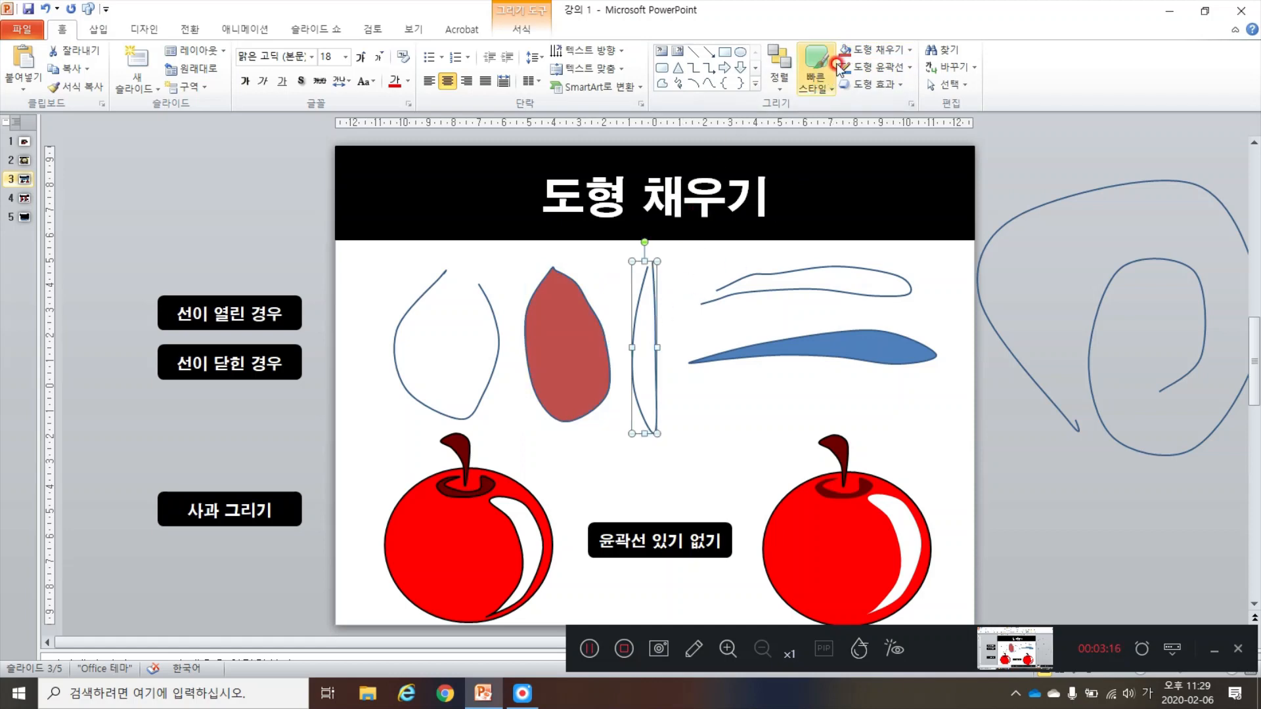
pyautogui.click(845, 51)
pyautogui.click(697, 266)
pyautogui.click(546, 313)
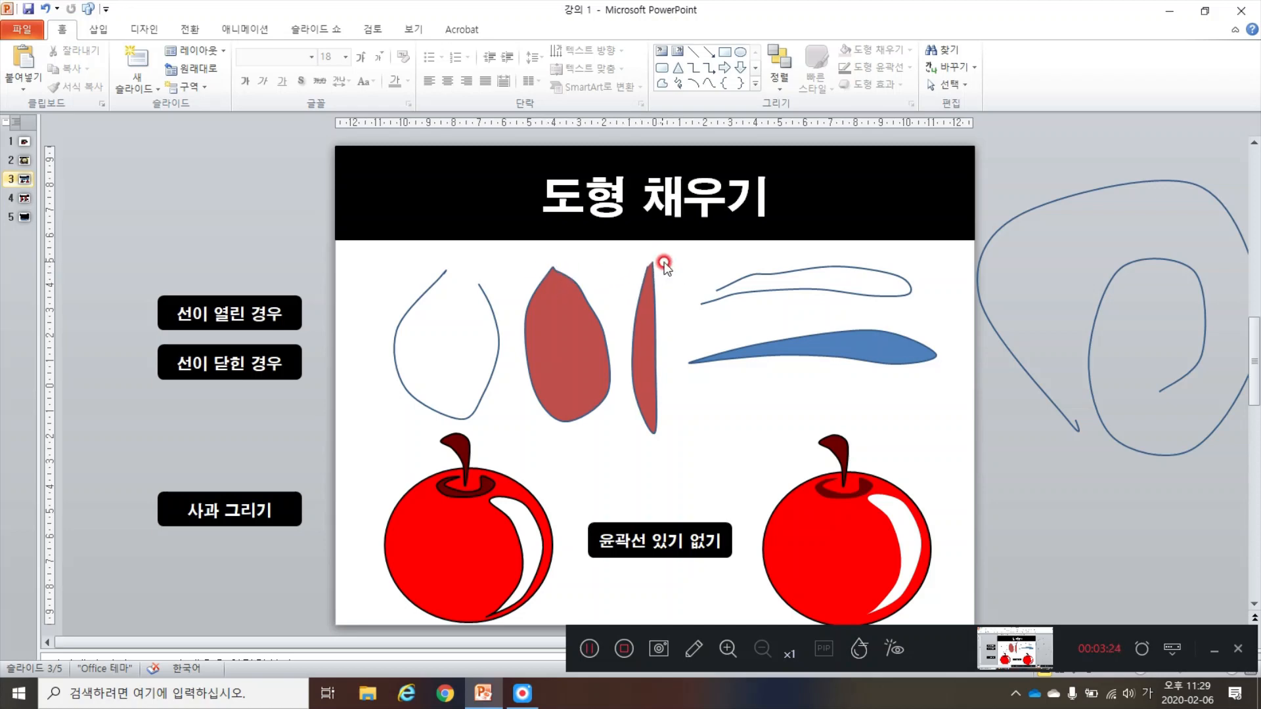
# Step: Fill the unfilled open oval curve with bright red
pyautogui.click(484, 288)
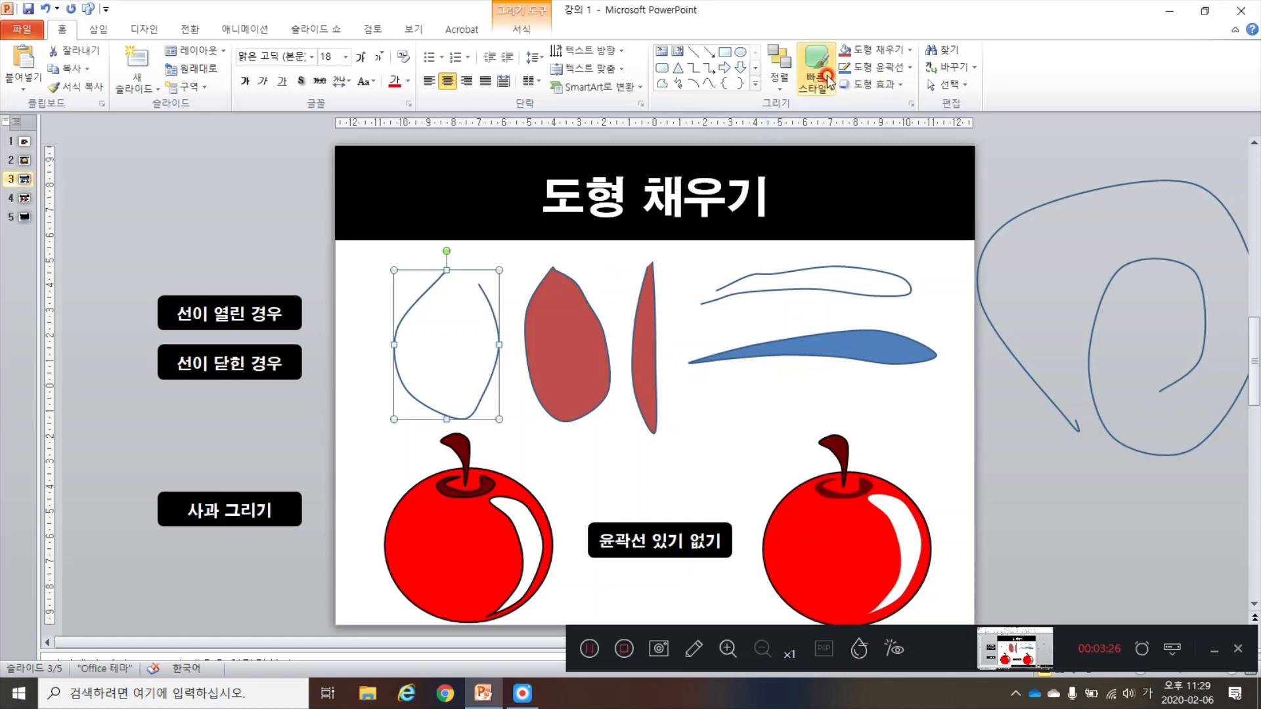
pyautogui.click(877, 51)
pyautogui.click(860, 192)
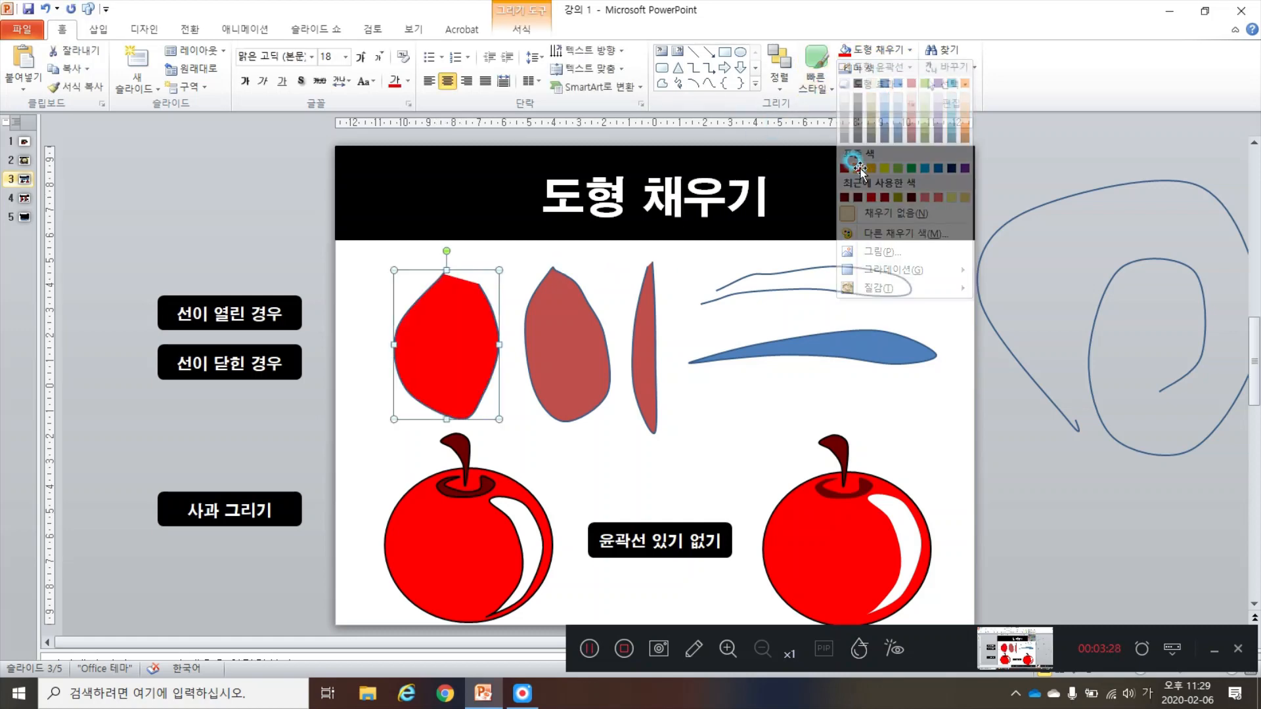
pyautogui.click(380, 280)
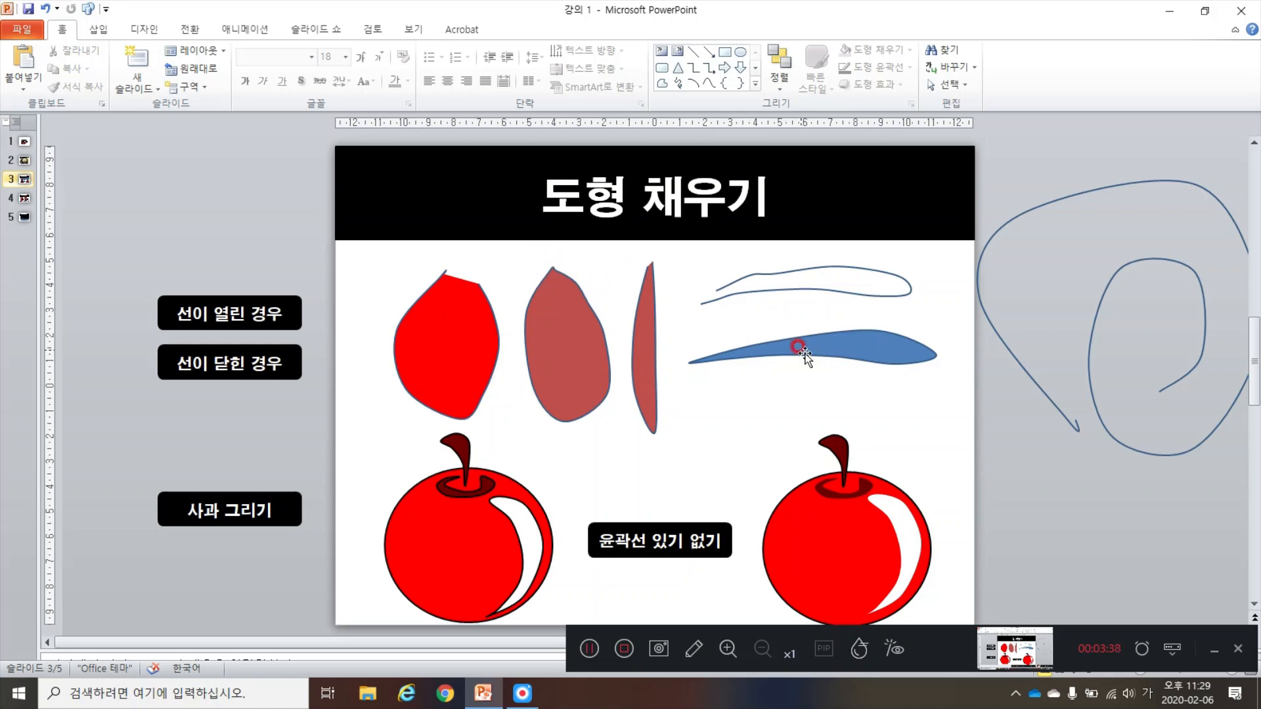
# Step: Fill the open wavy curve and the closed wavy shape below it with bright red
pyautogui.click(455, 332)
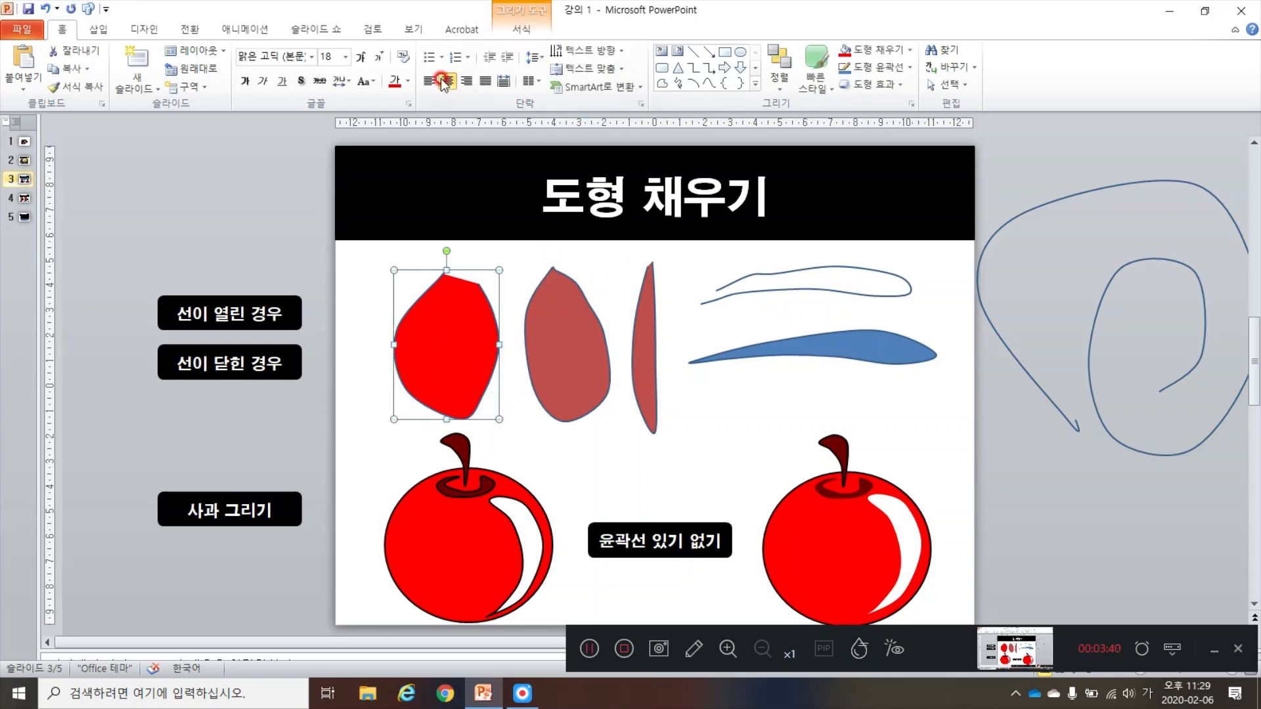
pyautogui.click(864, 268)
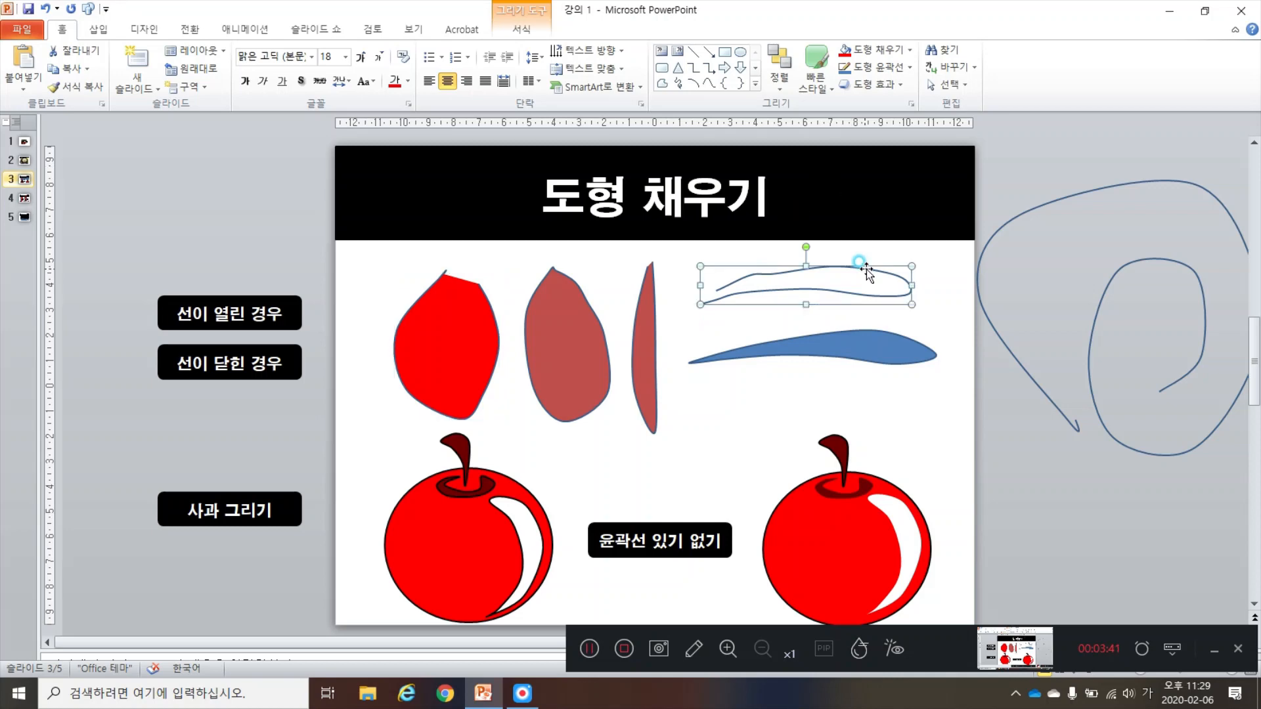
pyautogui.click(847, 51)
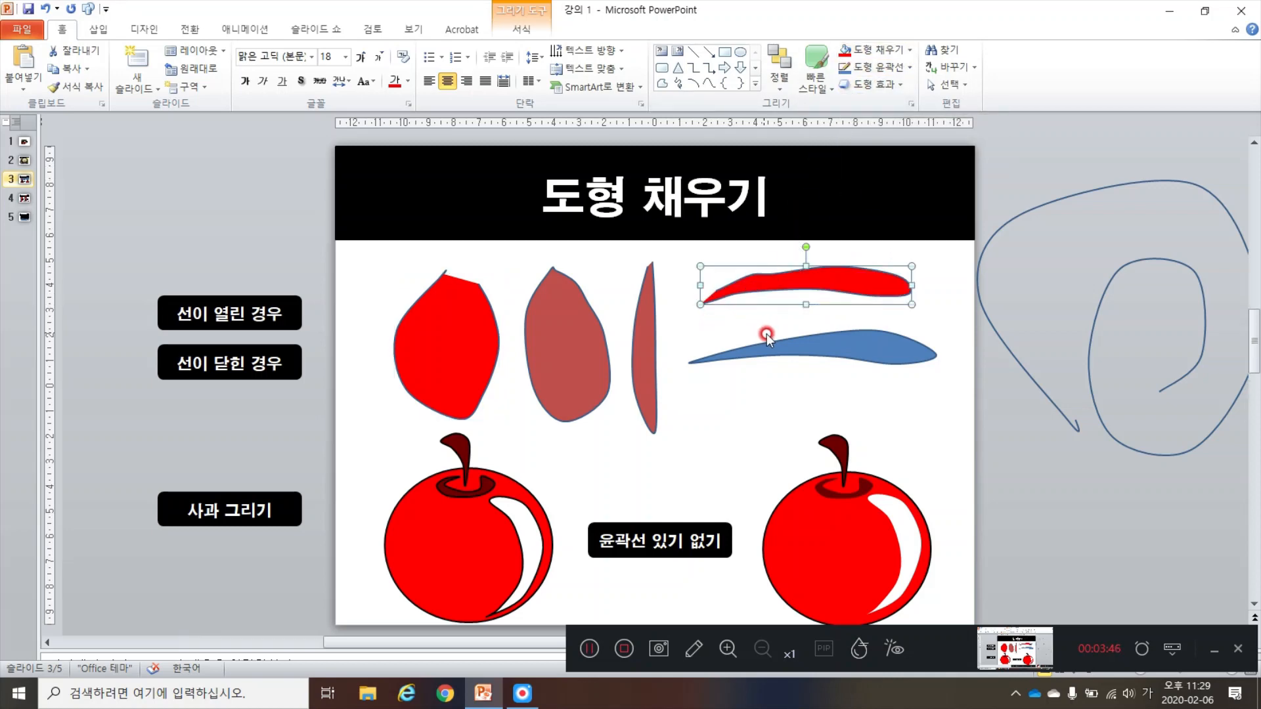
pyautogui.keyDown('ctrl'); pyautogui.scroll(3, 762, 334); pyautogui.keyUp('ctrl')
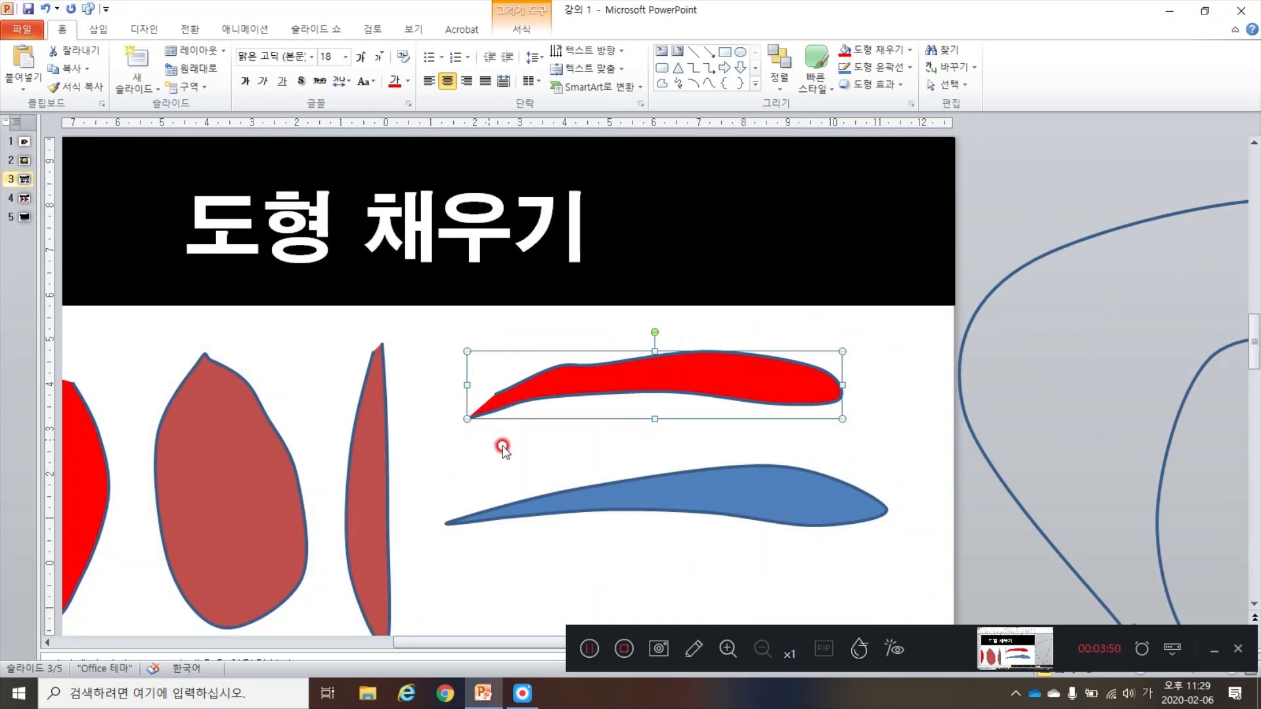
pyautogui.click(697, 481)
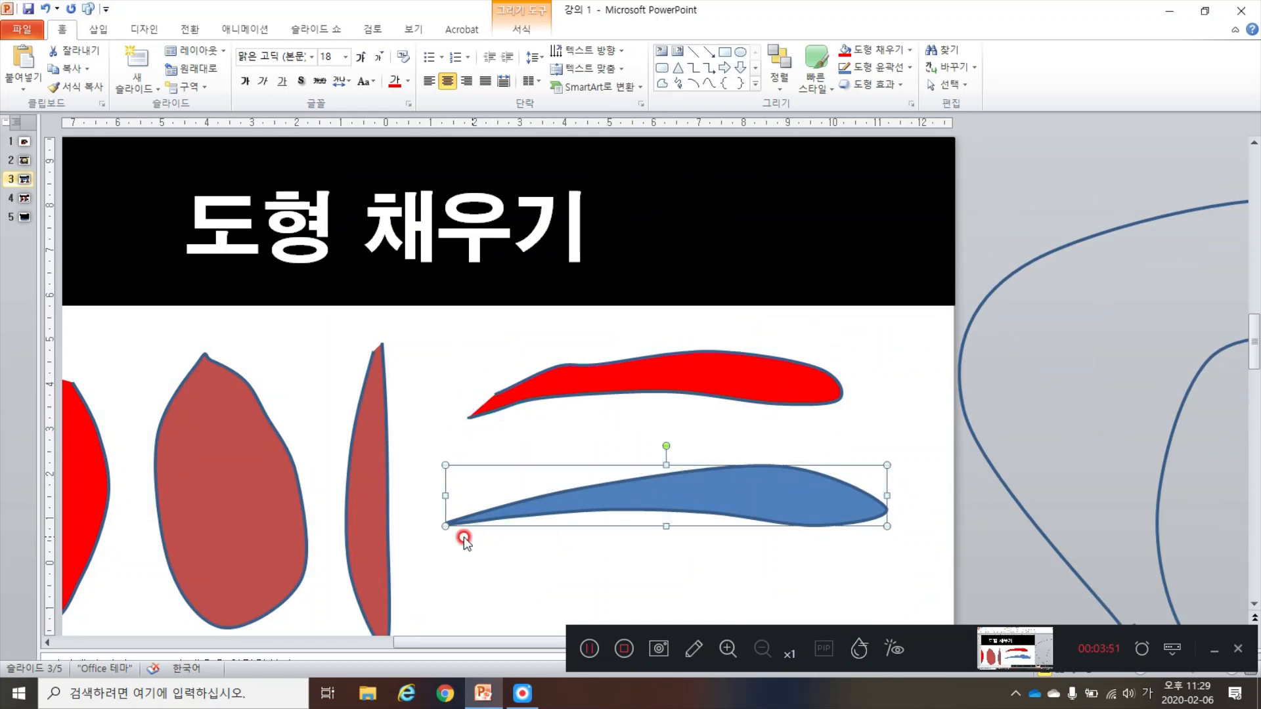
pyautogui.click(845, 51)
pyautogui.click(513, 532)
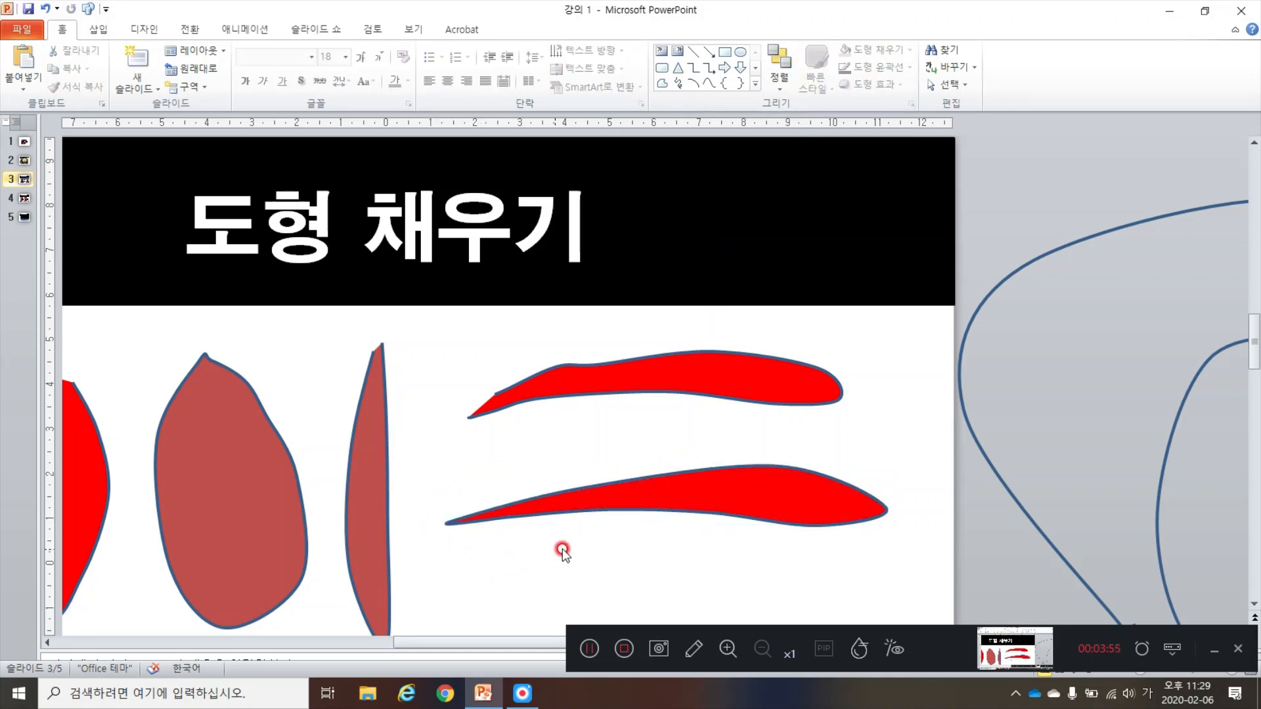
pyautogui.keyDown('ctrl'); pyautogui.scroll(-3, 565, 550); pyautogui.keyUp('ctrl')
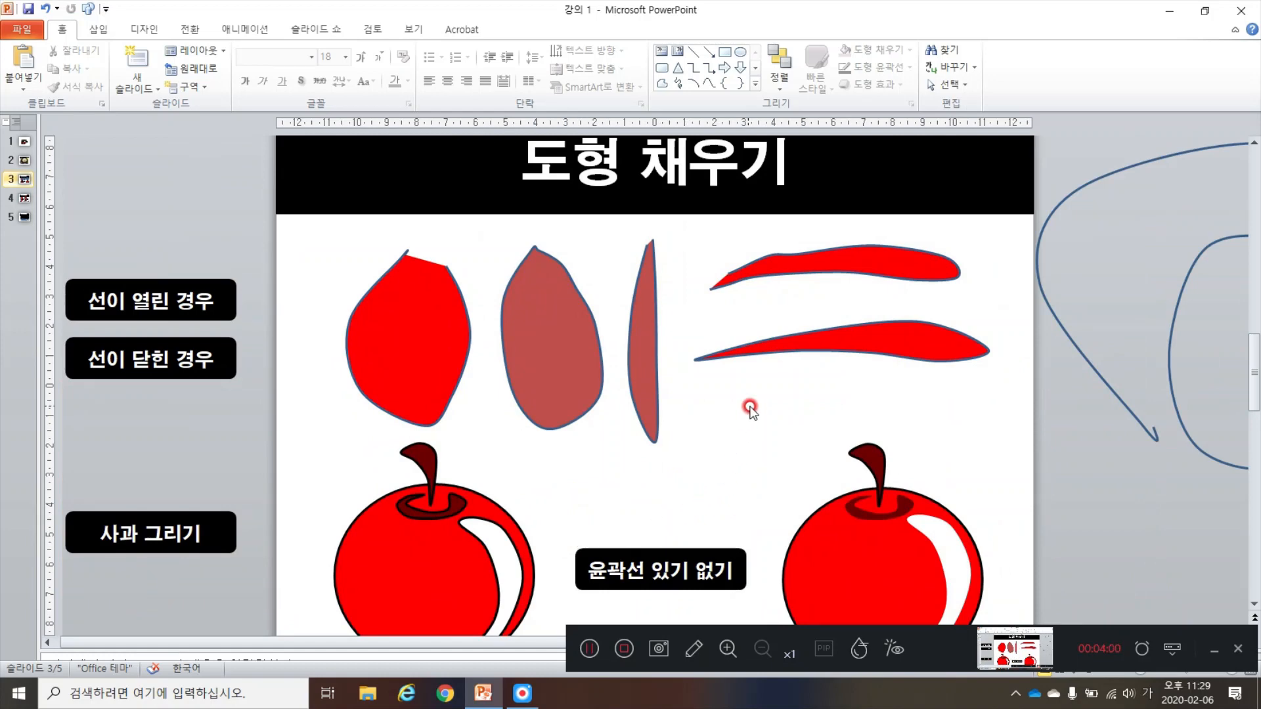
pyautogui.keyDown('ctrl'); pyautogui.scroll(3, 751, 410); pyautogui.keyUp('ctrl')
pyautogui.keyDown('ctrl'); pyautogui.scroll(-4, 751, 410); pyautogui.keyUp('ctrl')
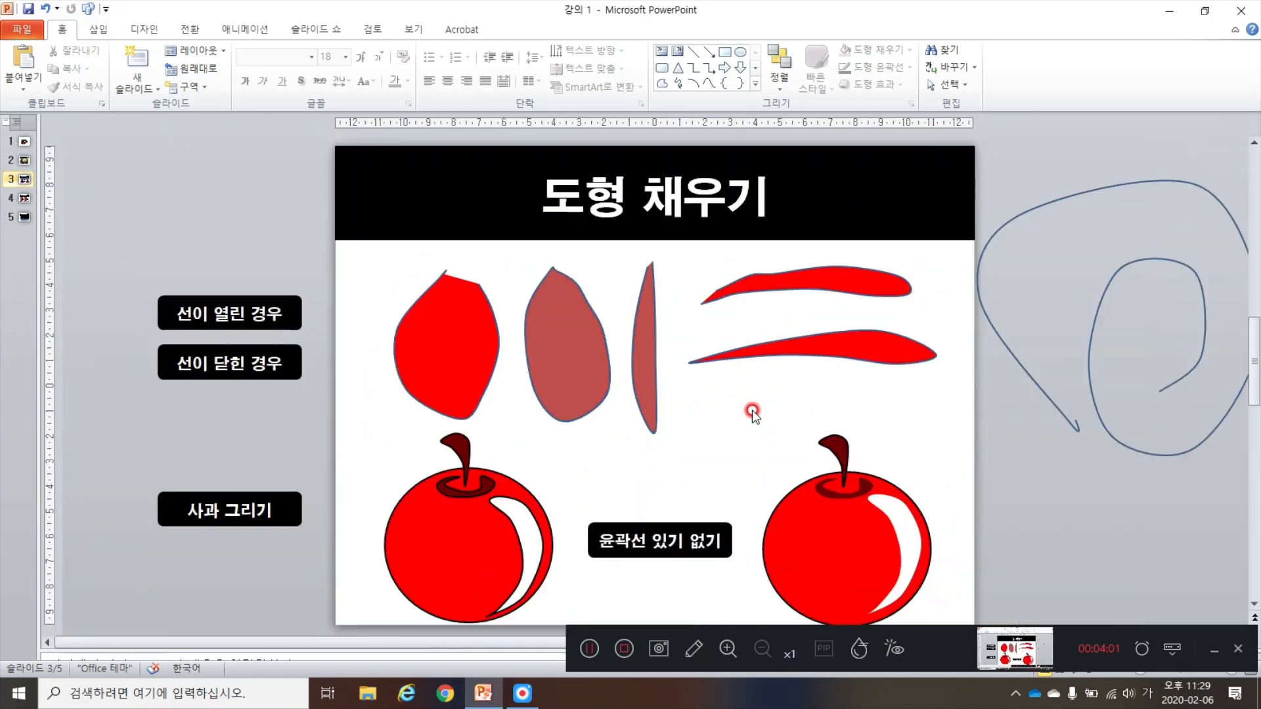
pyautogui.keyDown('ctrl'); pyautogui.scroll(3, 752, 411); pyautogui.keyUp('ctrl')
pyautogui.keyDown('ctrl'); pyautogui.scroll(-4, 751, 411); pyautogui.keyUp('ctrl')
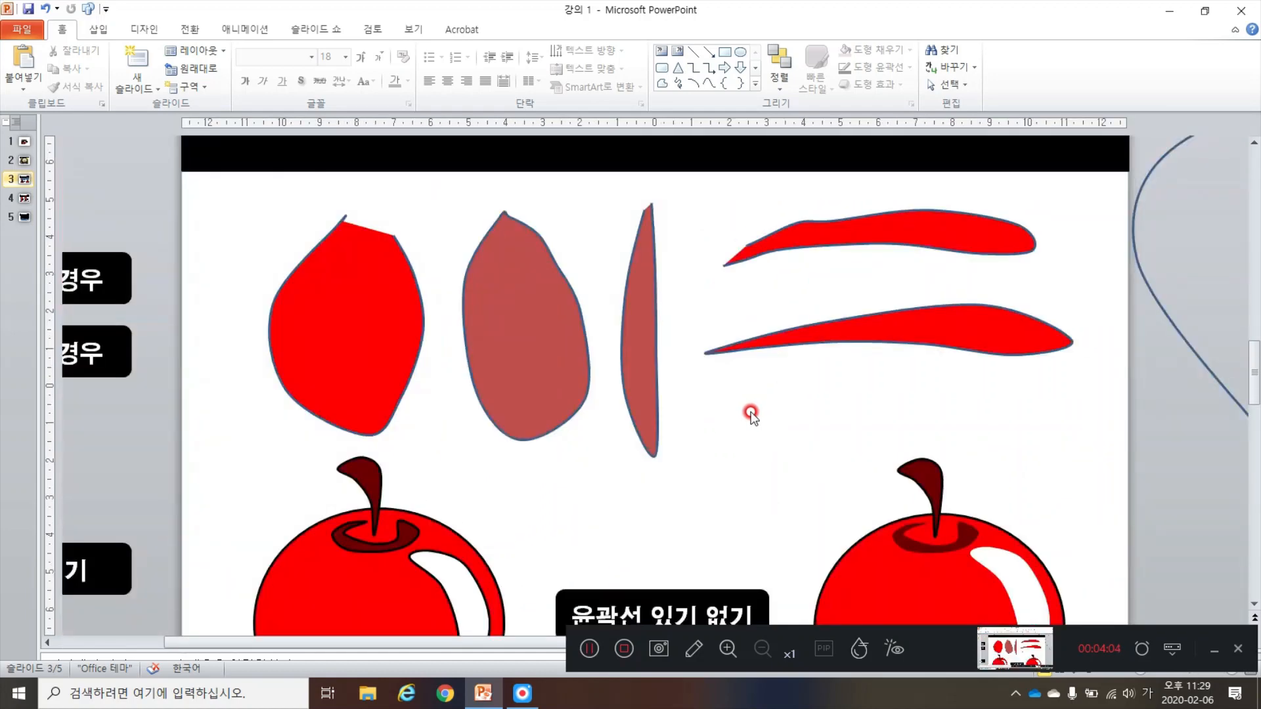
pyautogui.keyDown('ctrl'); pyautogui.scroll(2, 749, 411); pyautogui.keyUp('ctrl')
pyautogui.keyDown('ctrl'); pyautogui.scroll(-2, 750, 414); pyautogui.keyUp('ctrl')
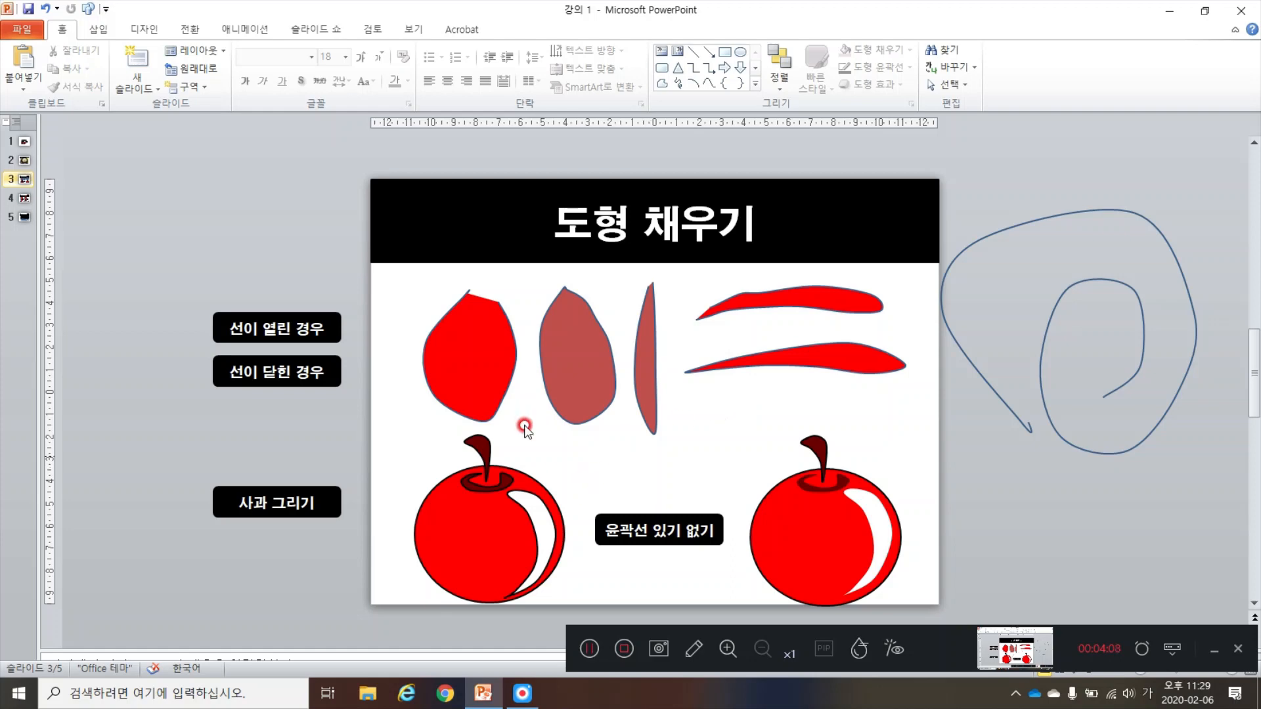
# Step: Change the fill of the bright red open oval to the dark blue theme colour
pyautogui.click(471, 334)
pyautogui.click(593, 343)
pyautogui.click(639, 342)
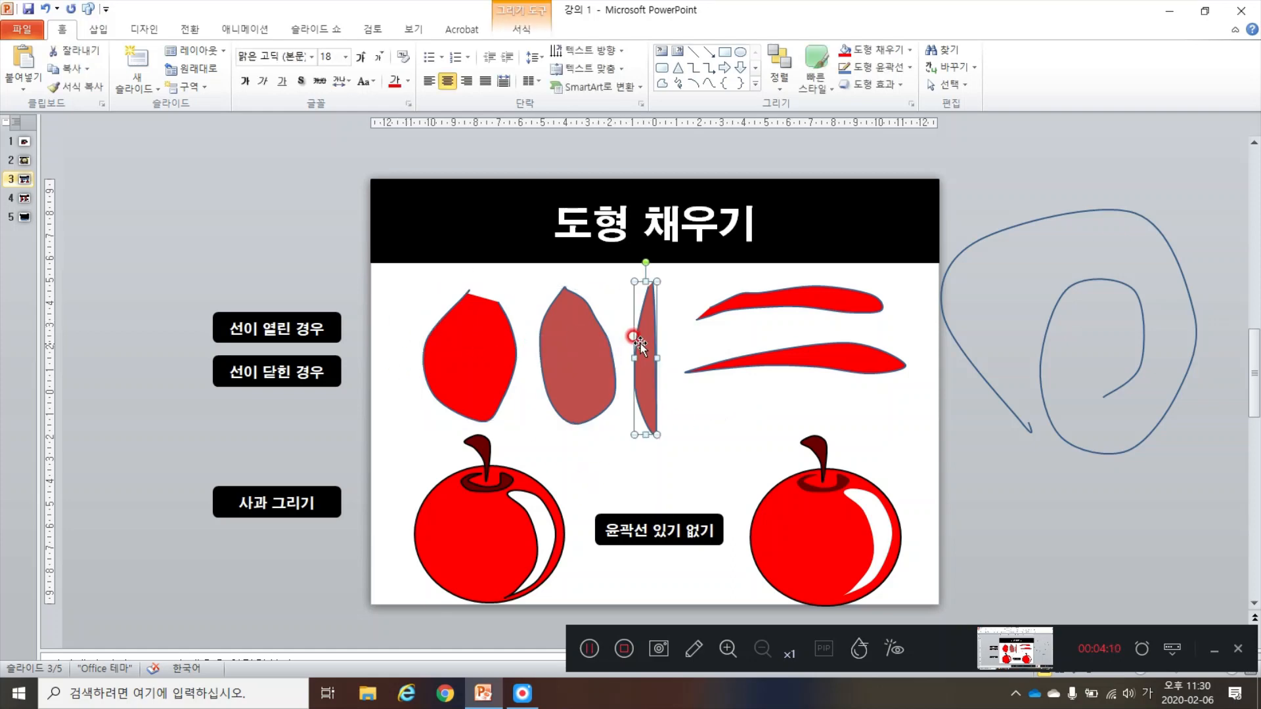
pyautogui.click(460, 358)
pyautogui.click(876, 52)
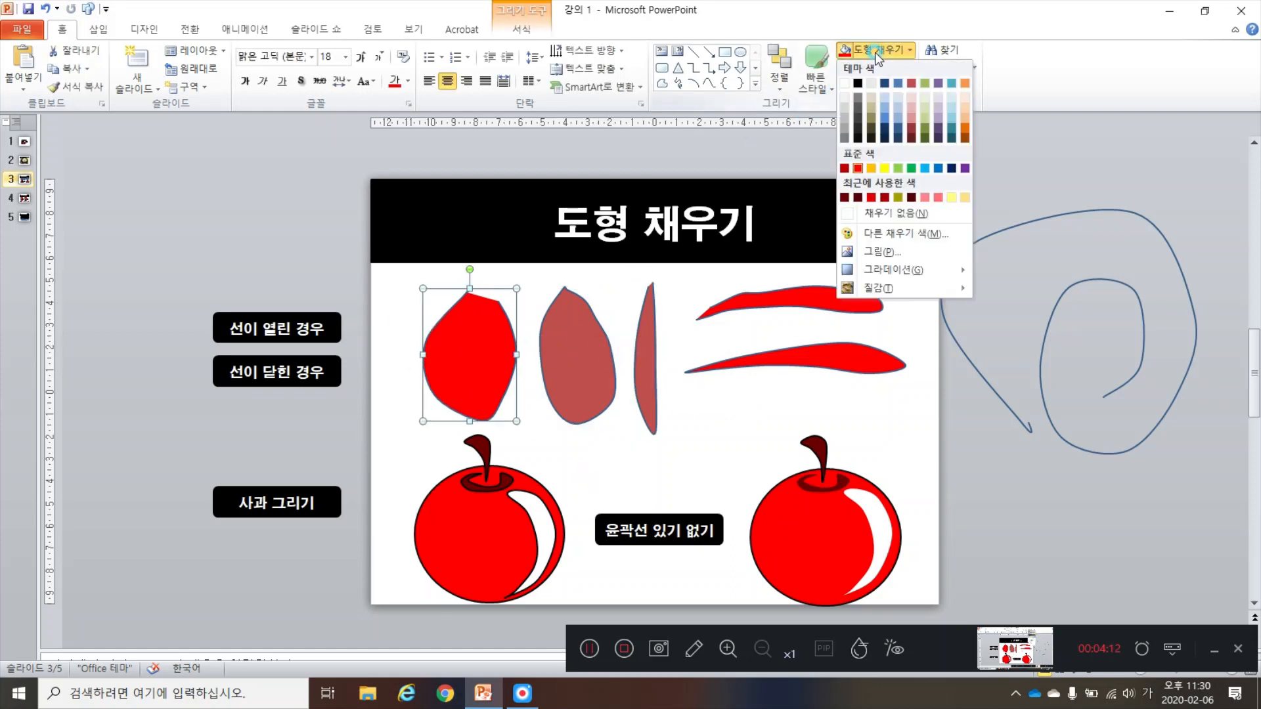
pyautogui.click(885, 81)
# Step: Change the fill of the closed oval next to the blue one to black
pyautogui.click(591, 318)
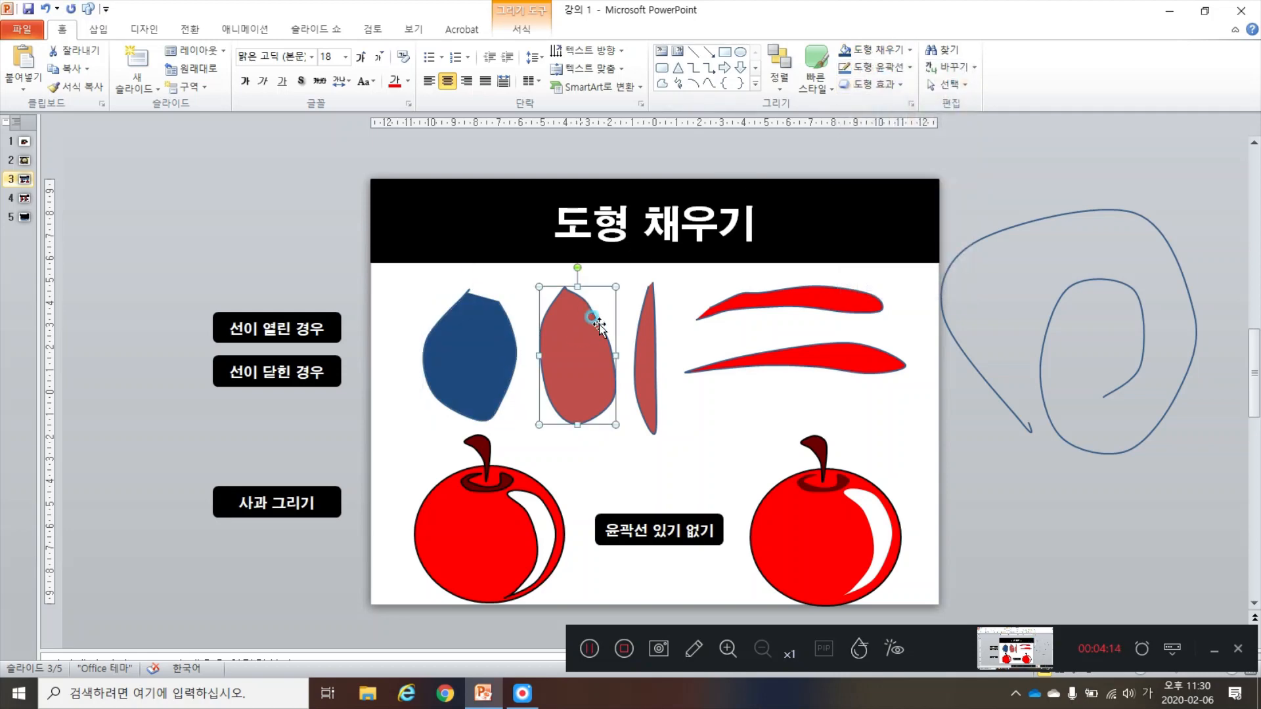
pyautogui.click(876, 52)
pyautogui.click(861, 82)
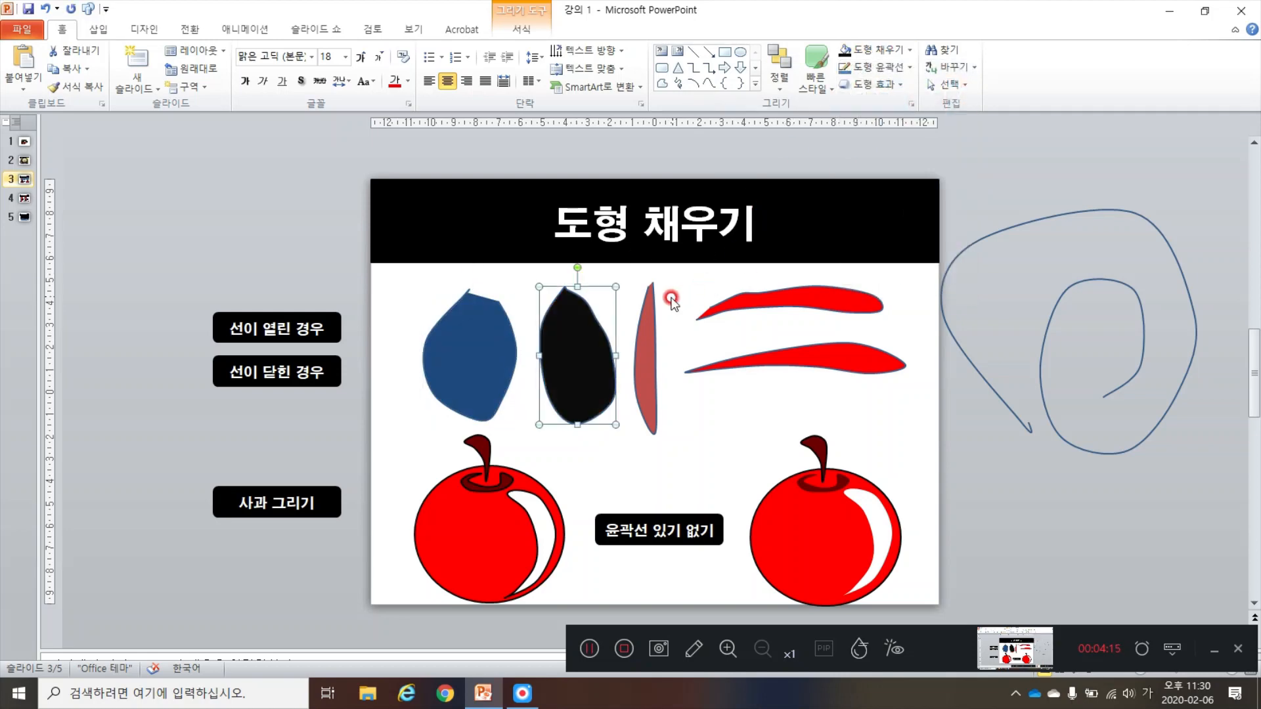
pyautogui.click(608, 452)
pyautogui.click(819, 416)
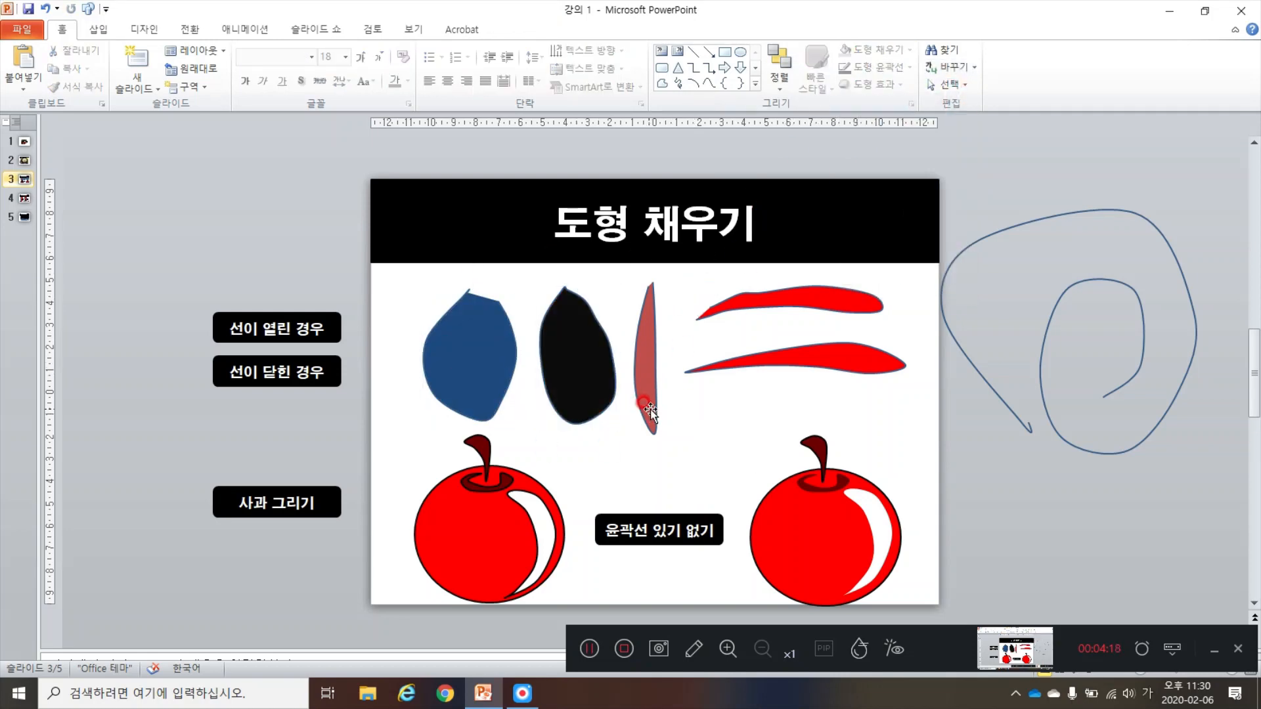
# Step: Set the outline of the upper wavy shape to red to match its fill
pyautogui.click(594, 354)
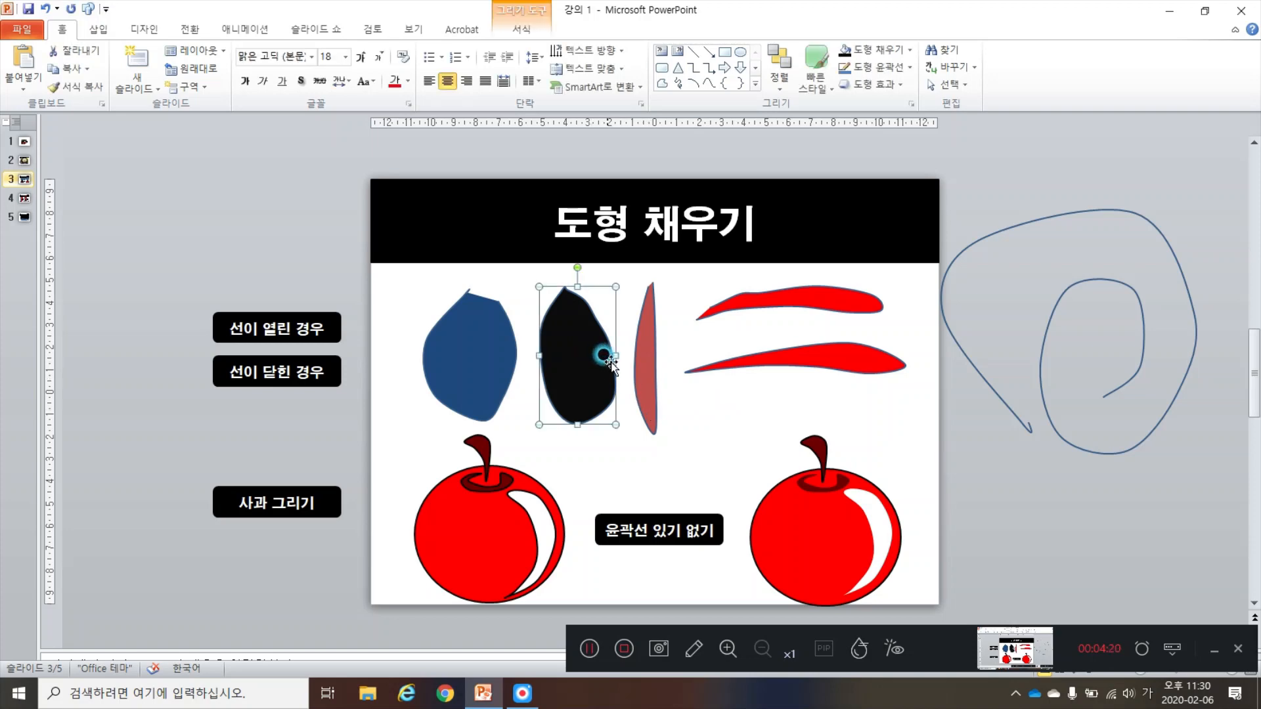
pyautogui.click(813, 315)
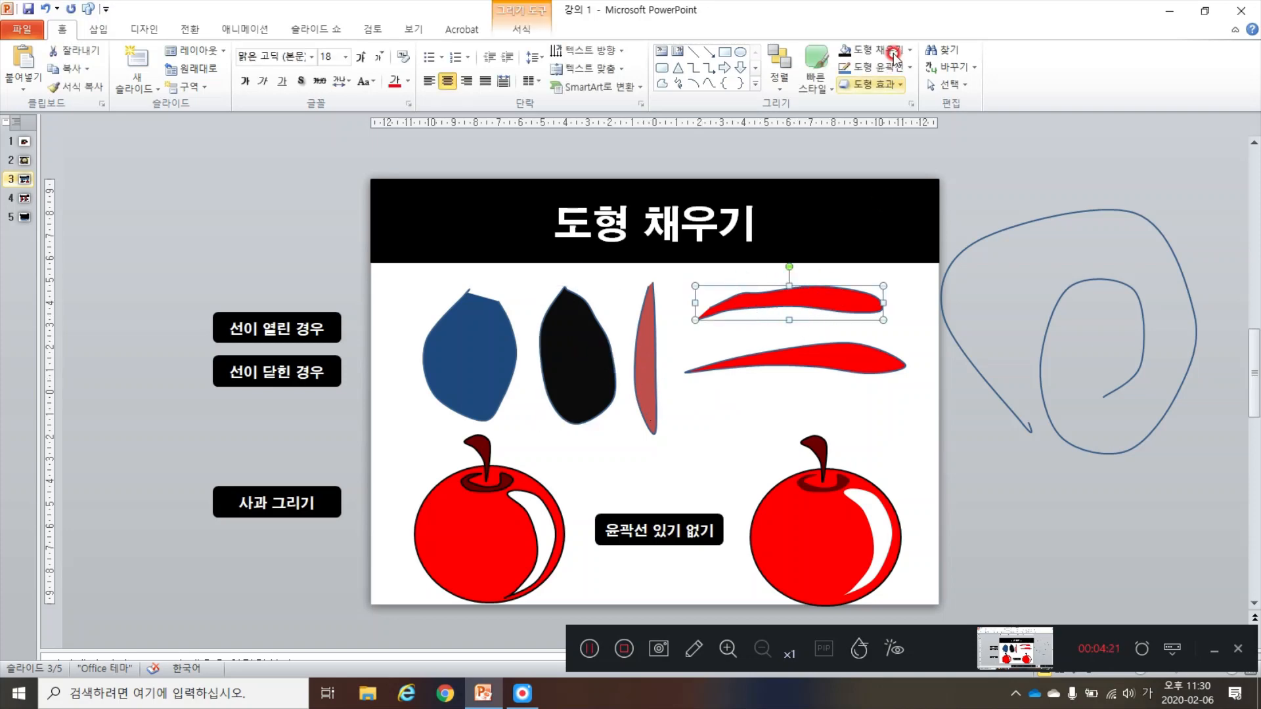
pyautogui.click(862, 68)
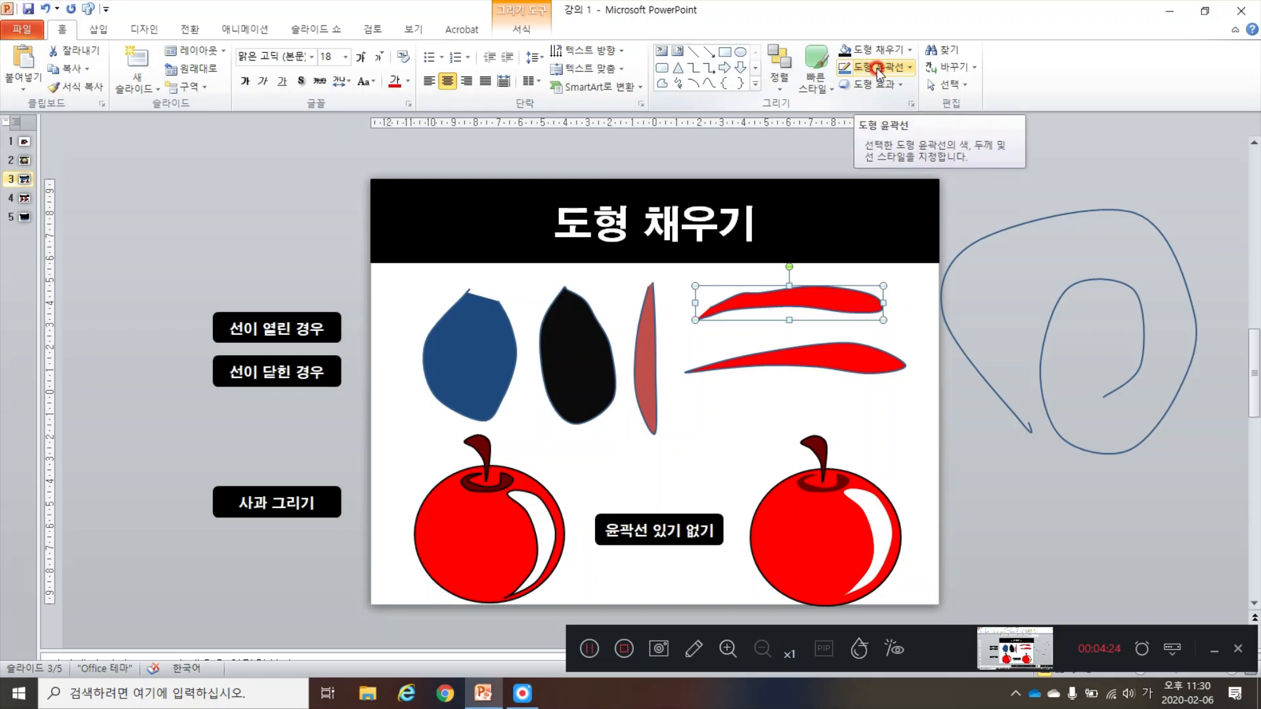
pyautogui.click(886, 68)
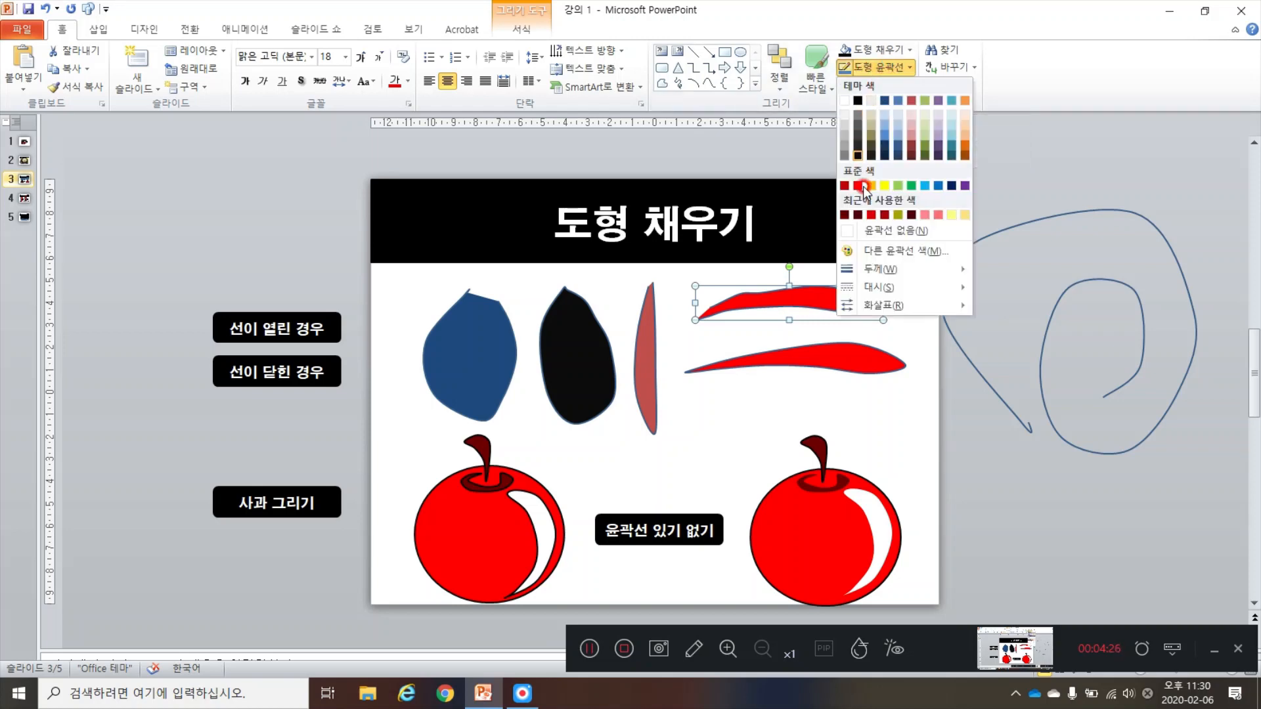
pyautogui.click(869, 215)
# Step: Set the outline of the lower red wavy shape to the dark blue theme colour
pyautogui.click(791, 341)
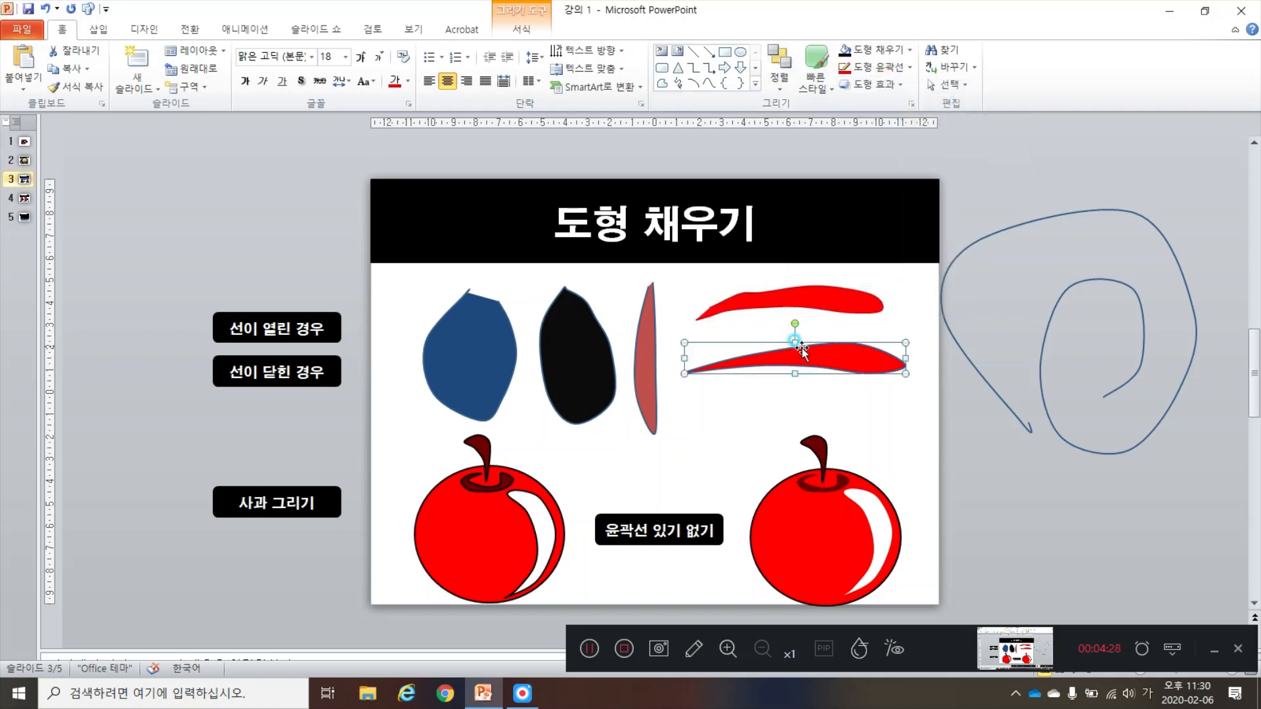
pyautogui.click(870, 68)
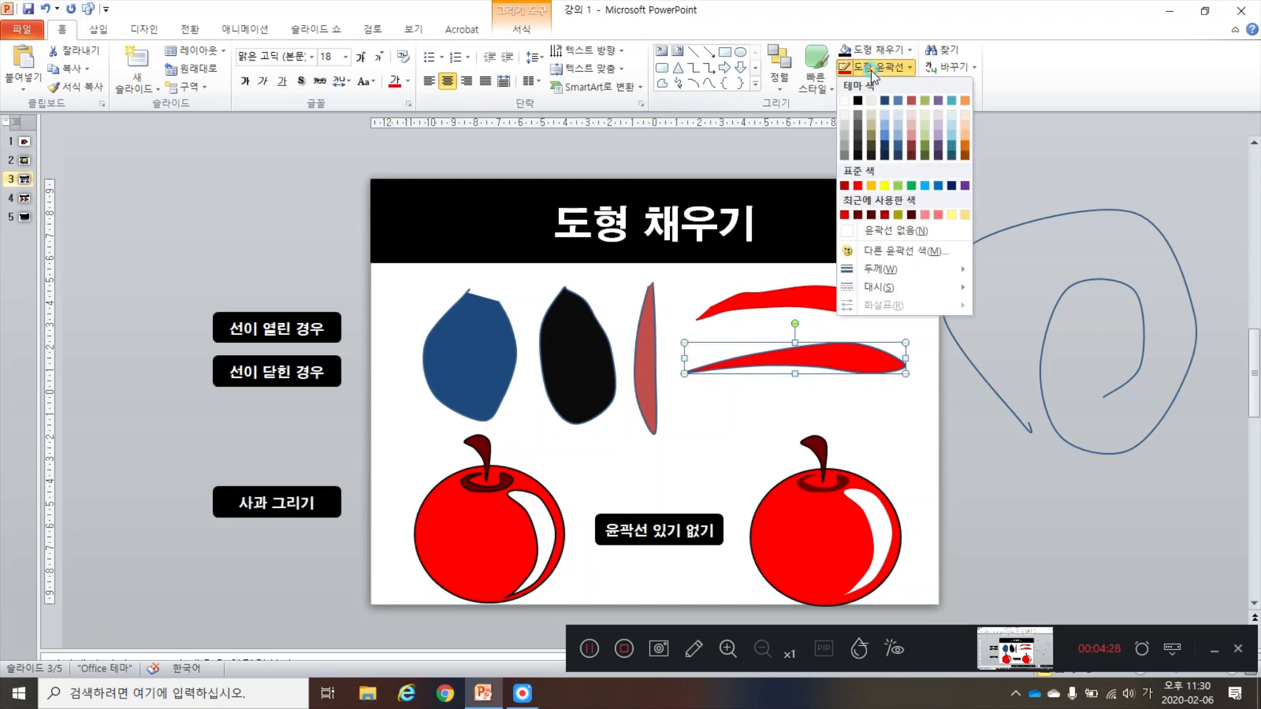
pyautogui.click(887, 113)
pyautogui.click(931, 319)
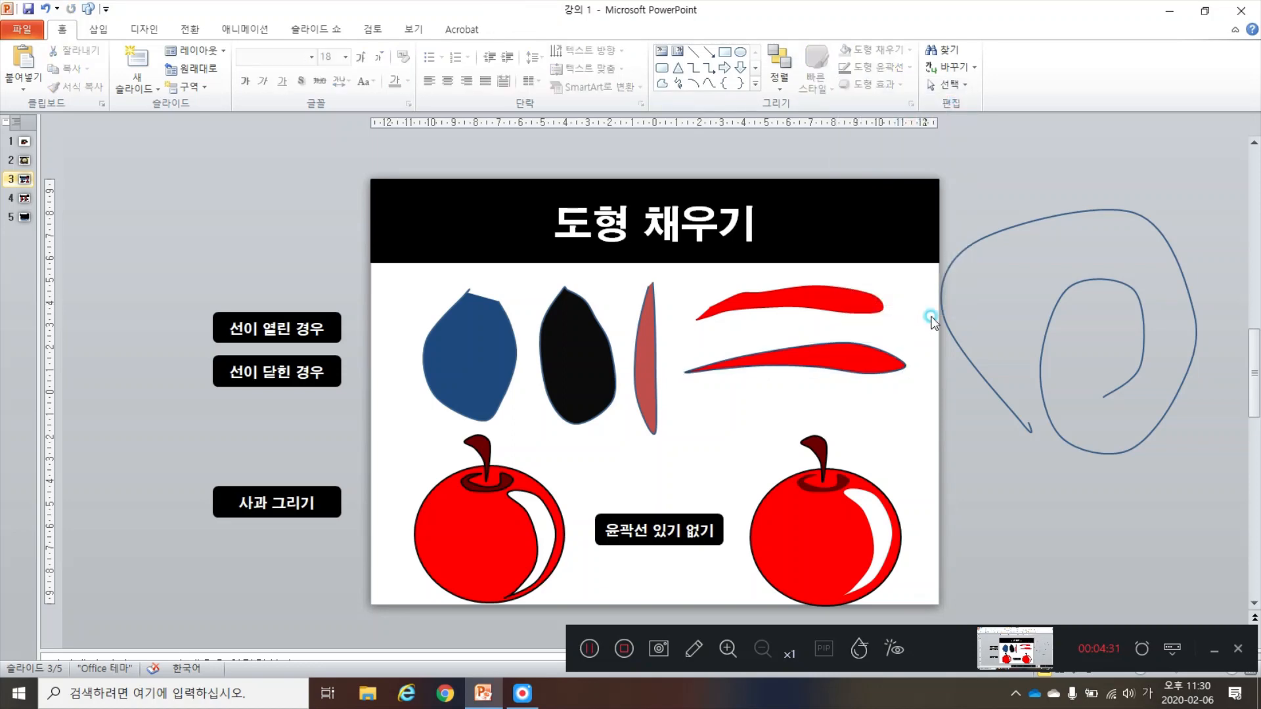
# Step: Thicken the outline of the lower wavy shape to 6pt
pyautogui.click(909, 372)
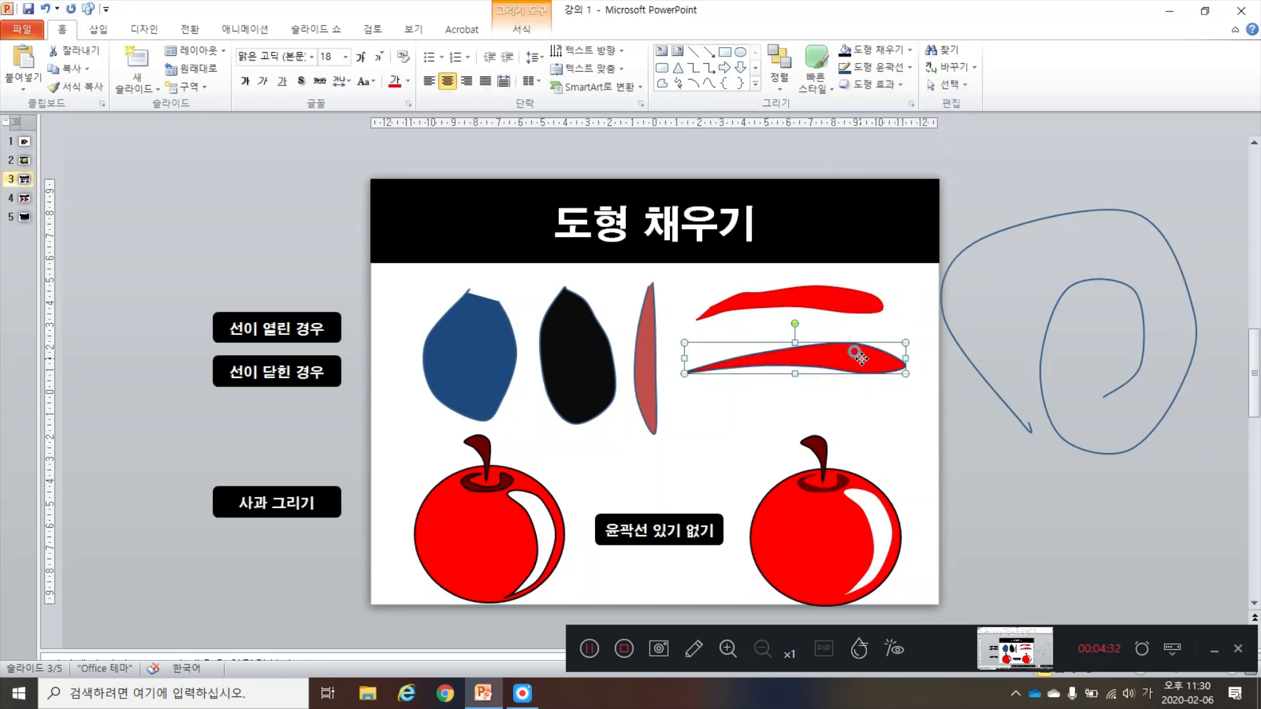
pyautogui.click(888, 69)
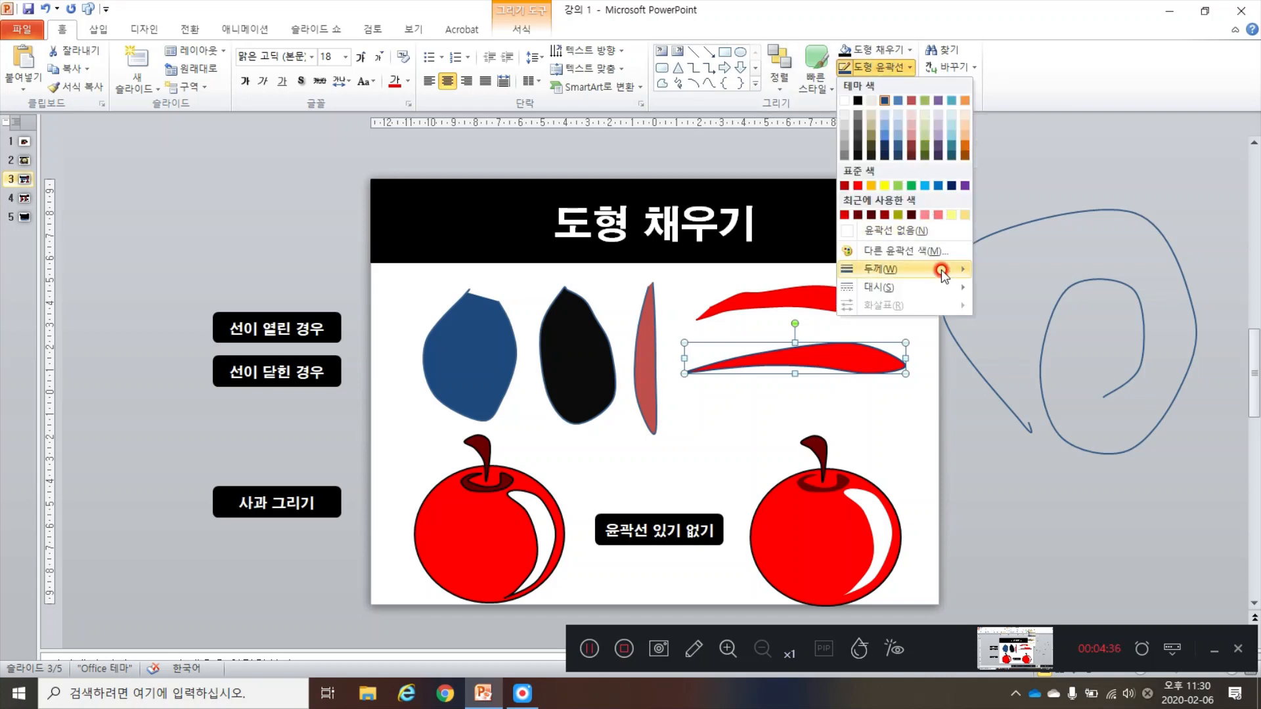
pyautogui.moveTo(942, 275)
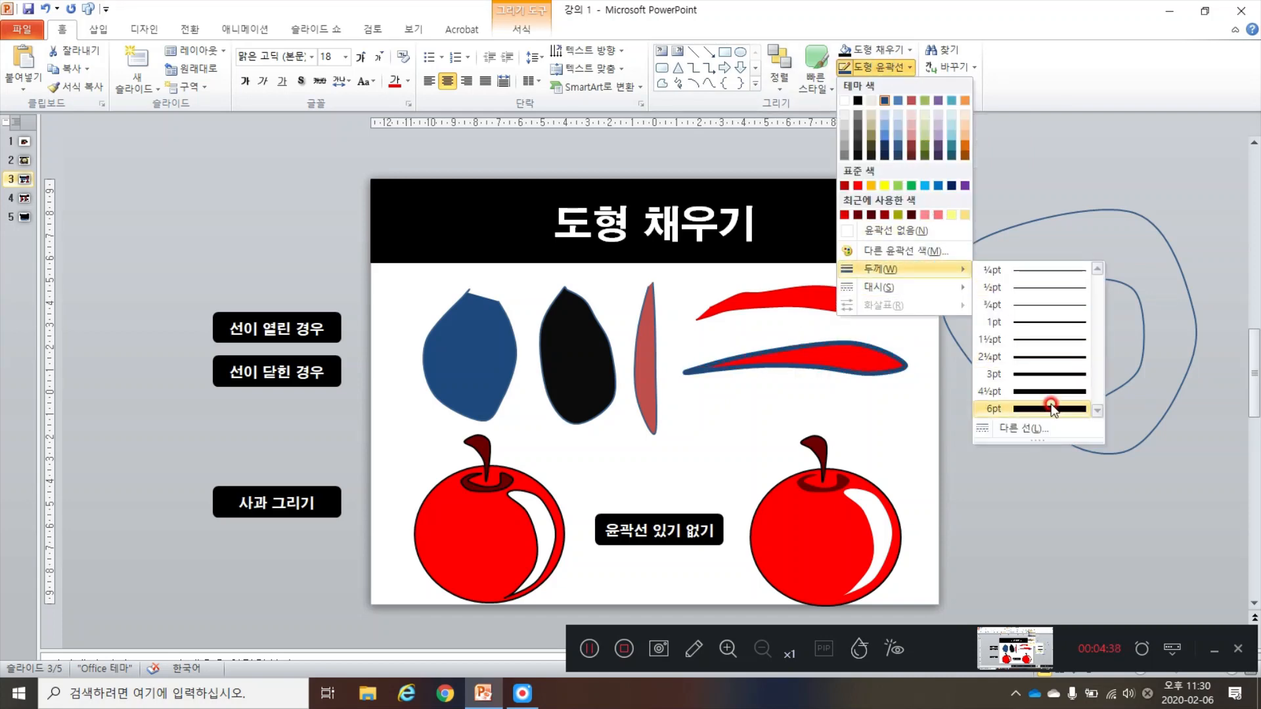
pyautogui.click(1051, 408)
pyautogui.click(796, 380)
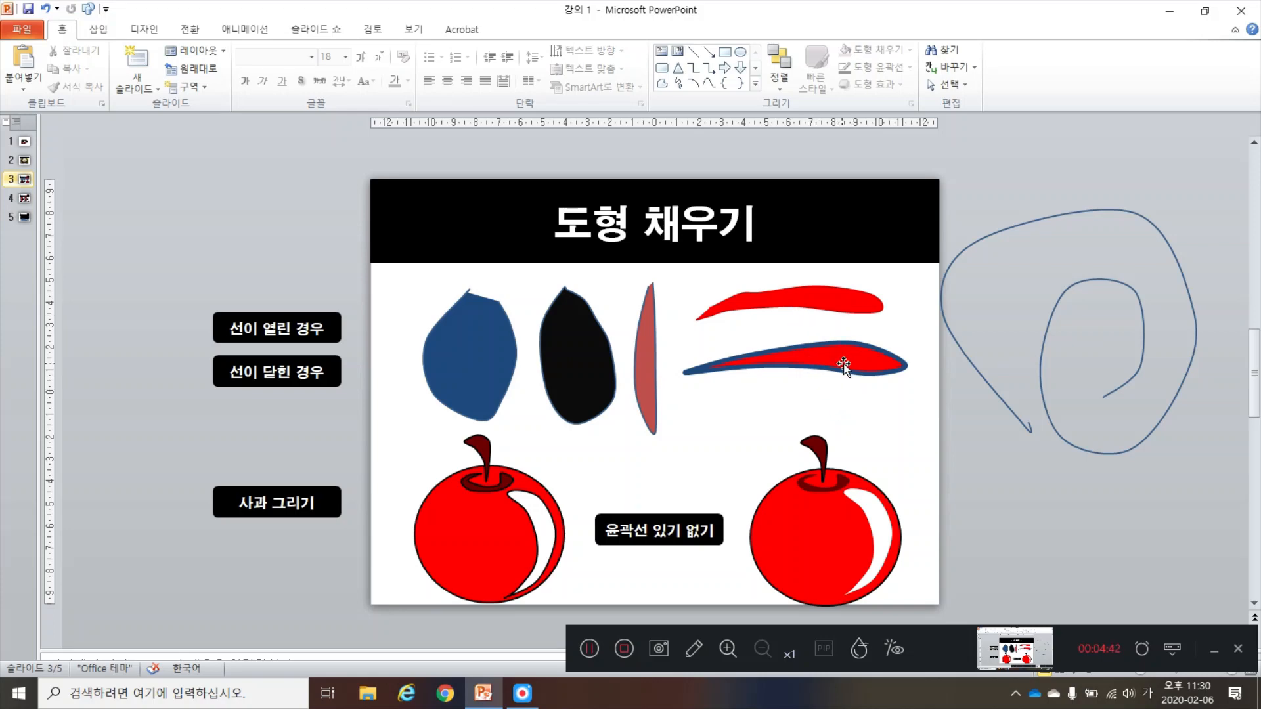
pyautogui.click(800, 338)
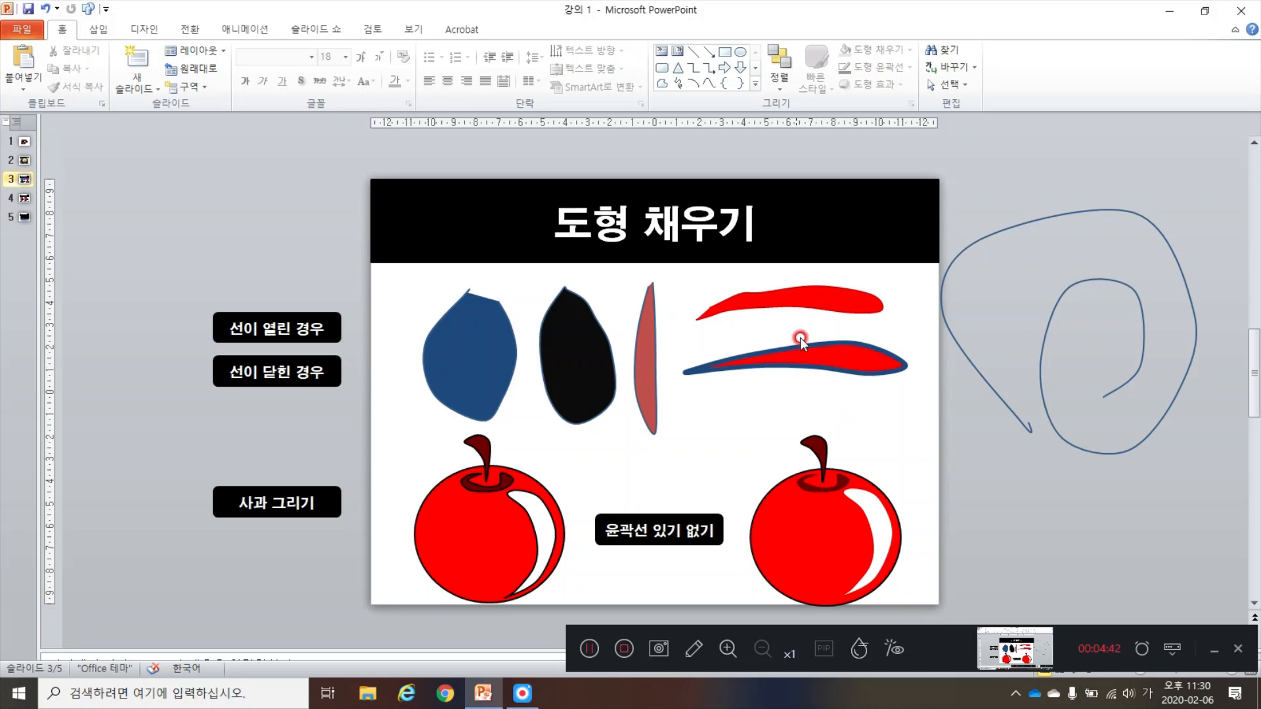
# Step: Change the outline of the lower wavy shape from a solid line to a dashed line
pyautogui.click(881, 357)
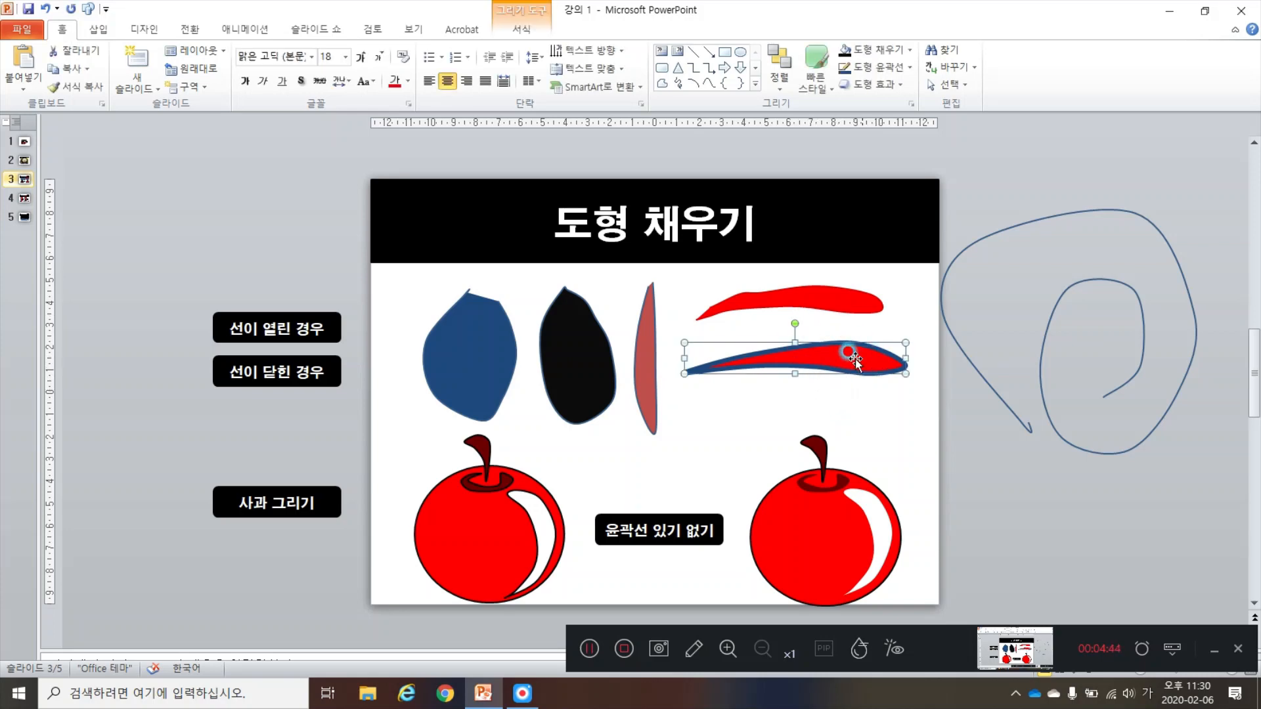
pyautogui.click(868, 79)
pyautogui.moveTo(905, 287)
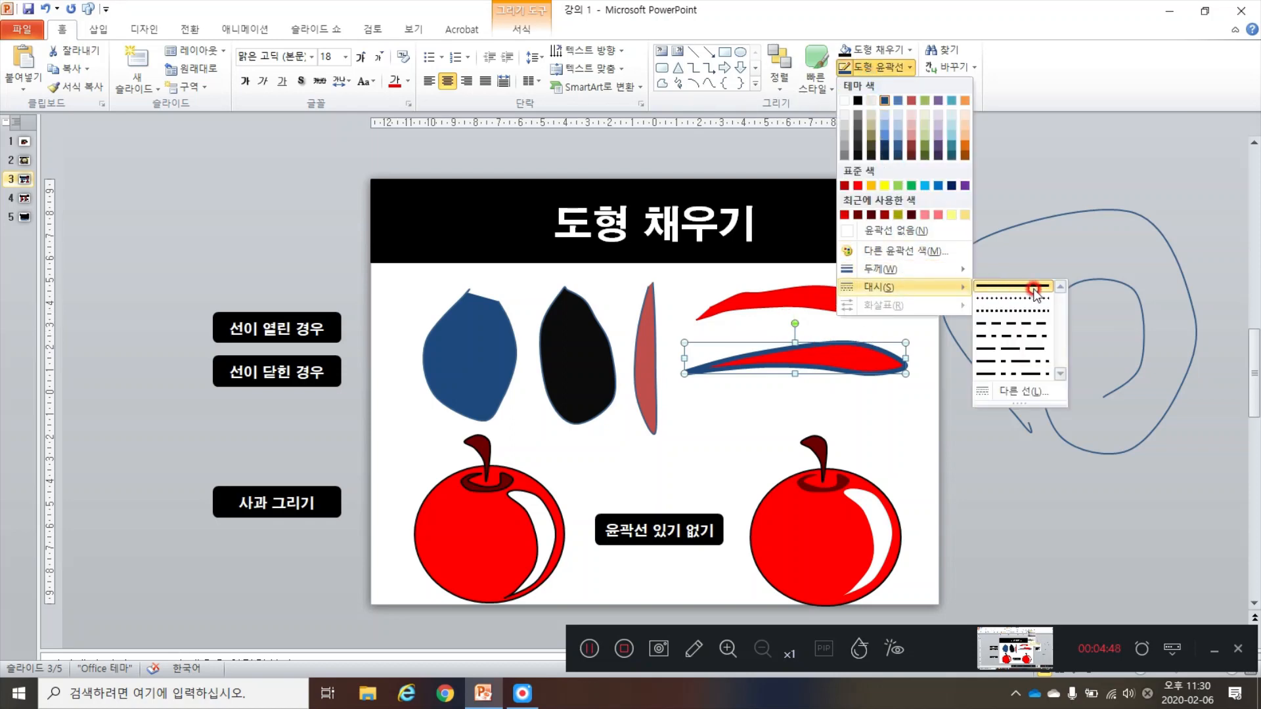
pyautogui.click(1028, 323)
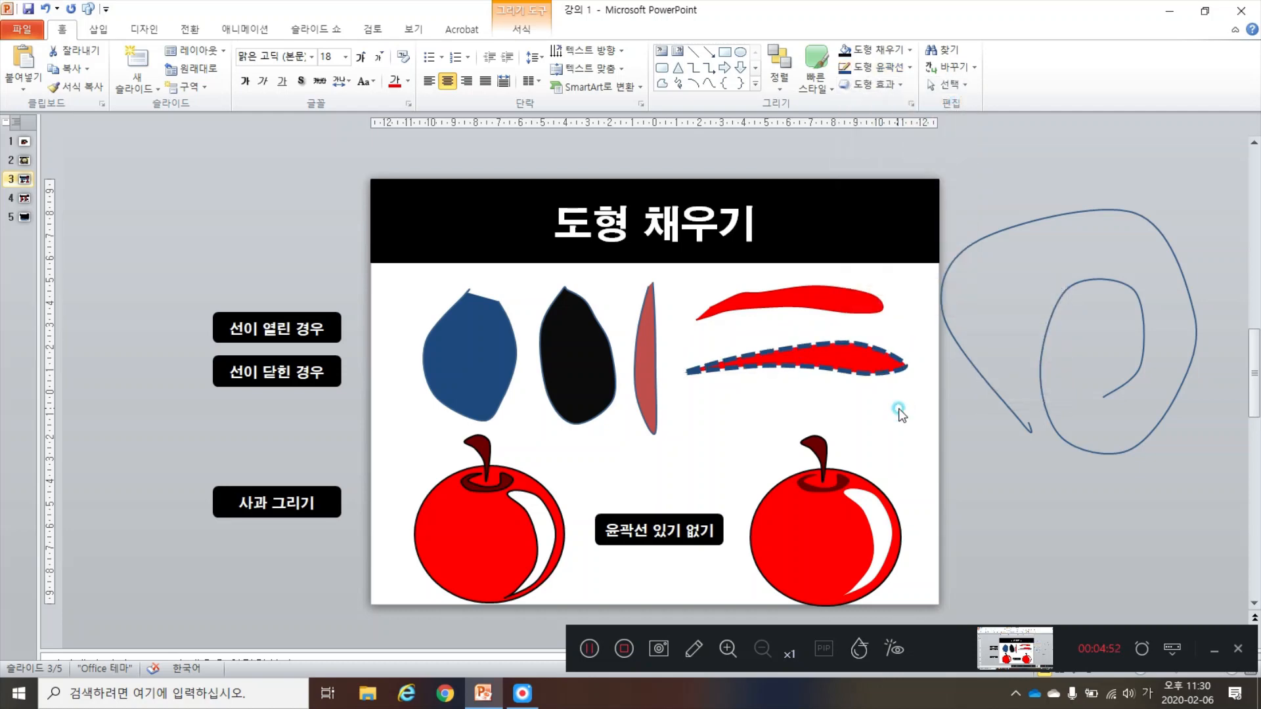
pyautogui.click(899, 411)
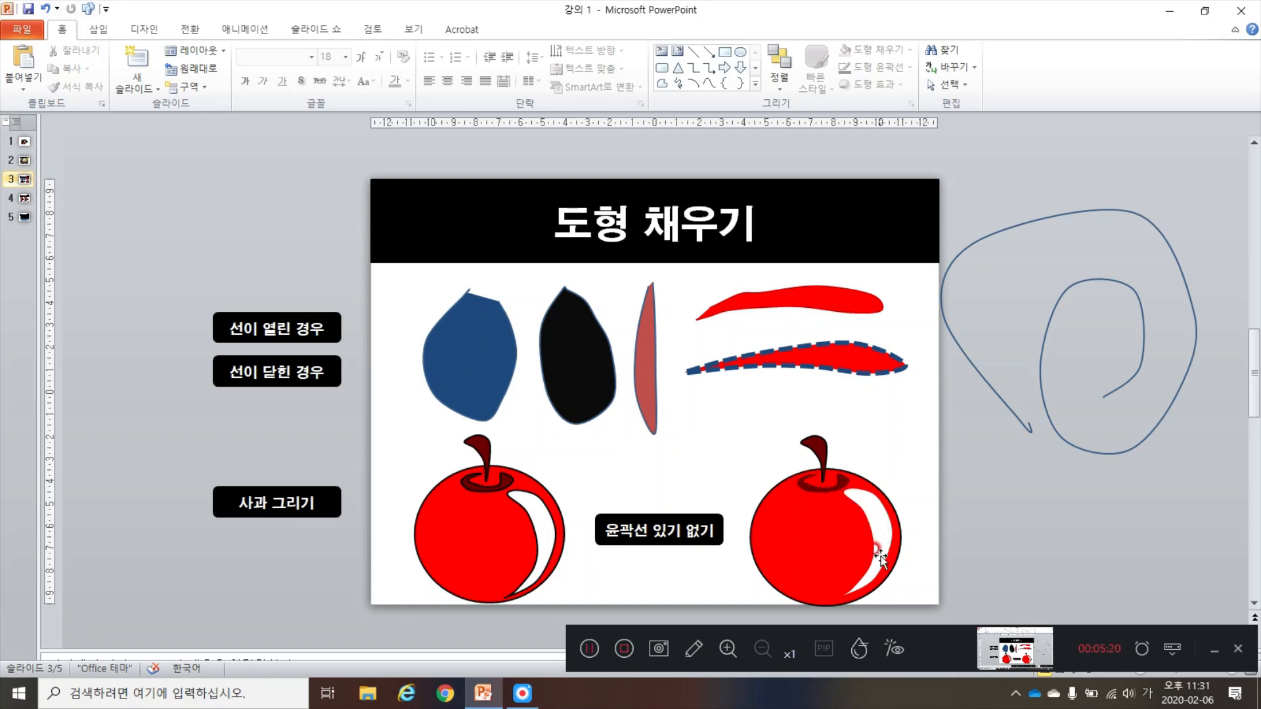
# Step: Remove the outline from the white highlight on the left apple, matching the highlight on the right apple
pyautogui.click(877, 532)
pyautogui.click(866, 509)
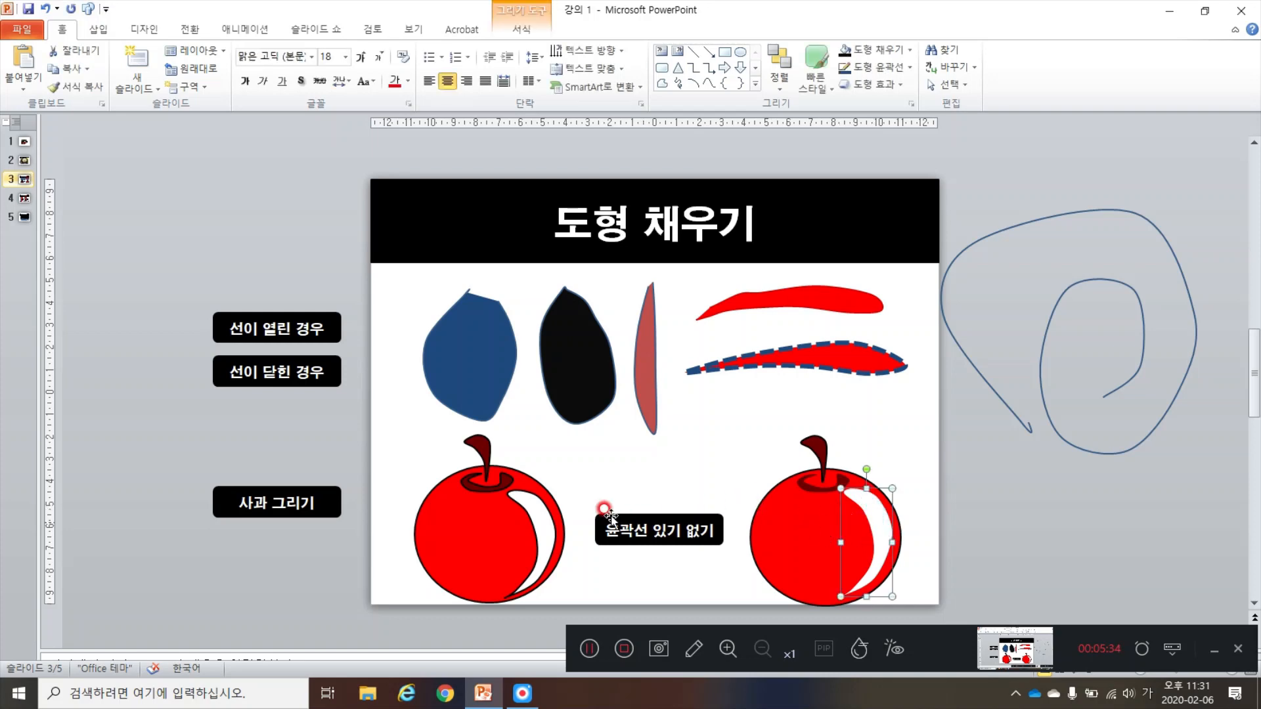
pyautogui.click(538, 516)
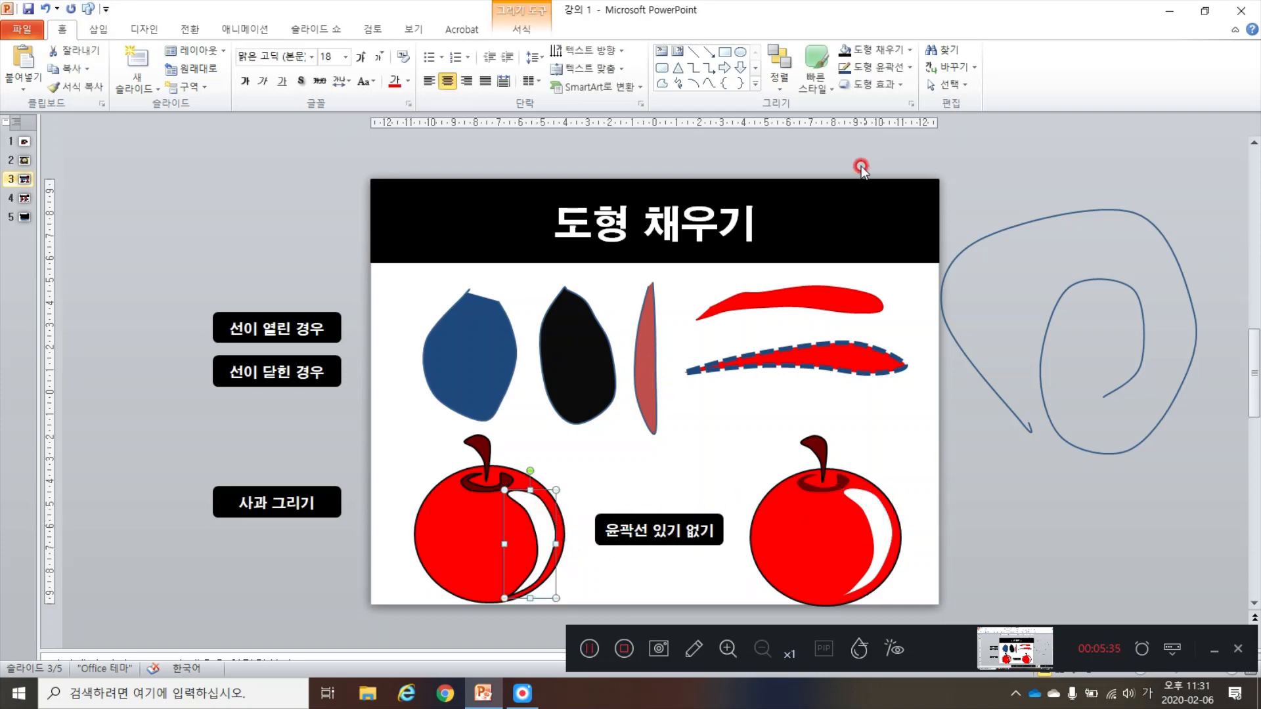
pyautogui.click(857, 68)
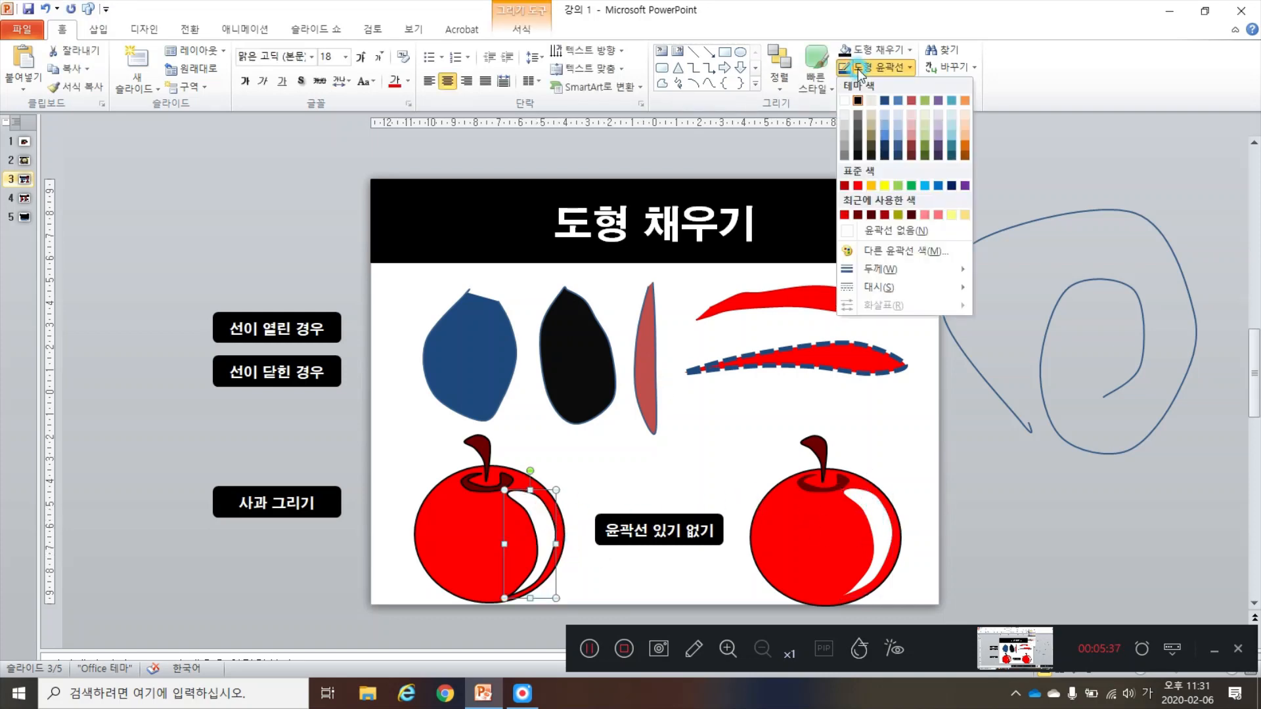
pyautogui.click(888, 231)
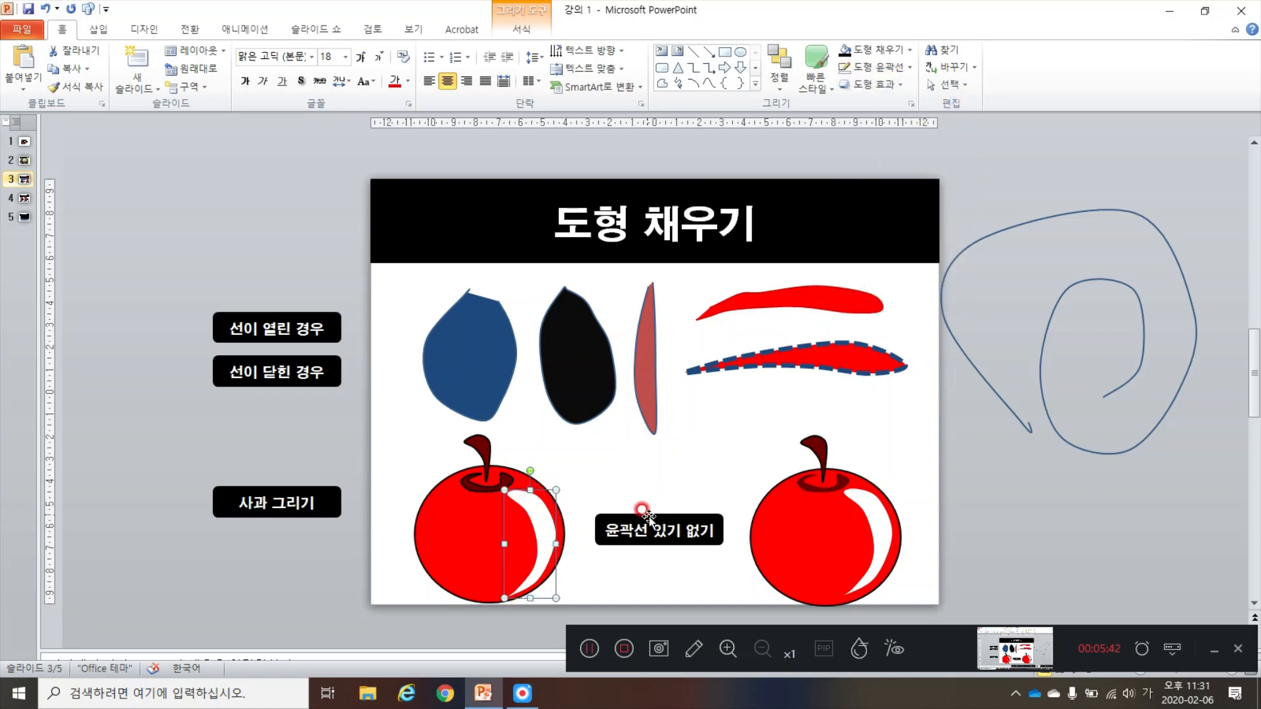
pyautogui.click(705, 483)
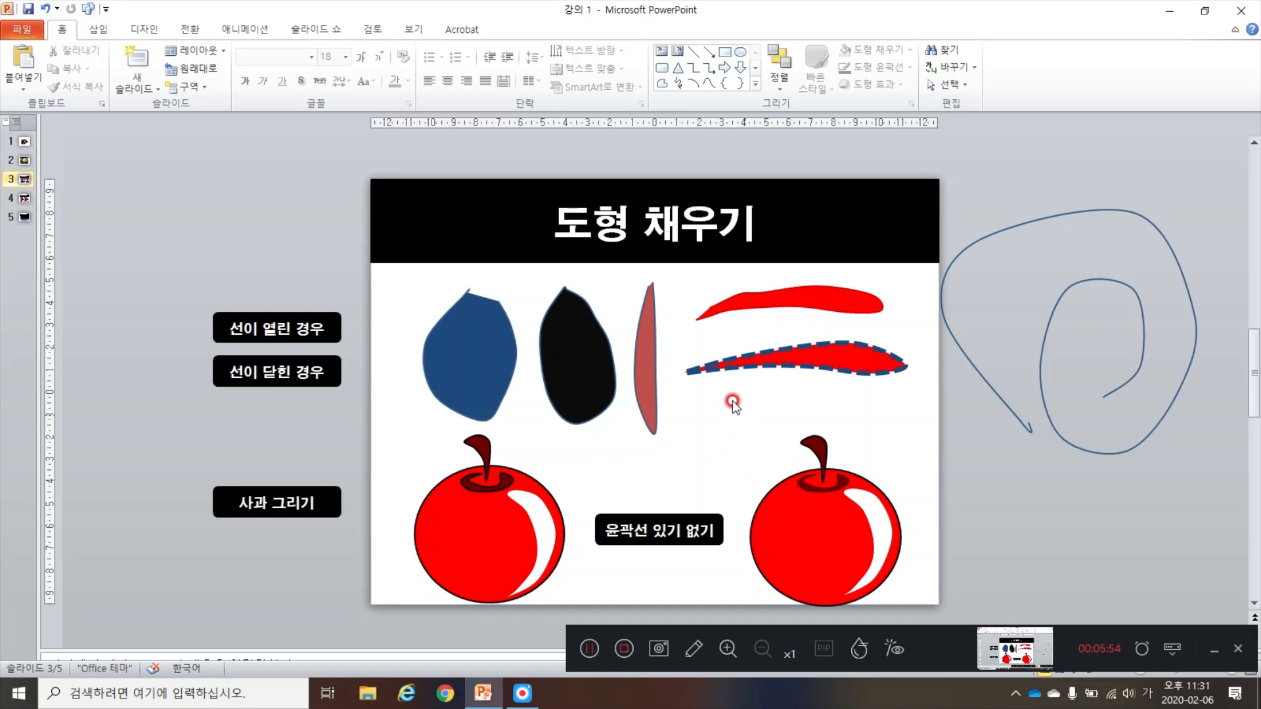
# Step: Go to the 도형 윤곽선 slide and view the outline weight options for the red oval labelled 두께 1 1/2pt
pyautogui.click(24, 197)
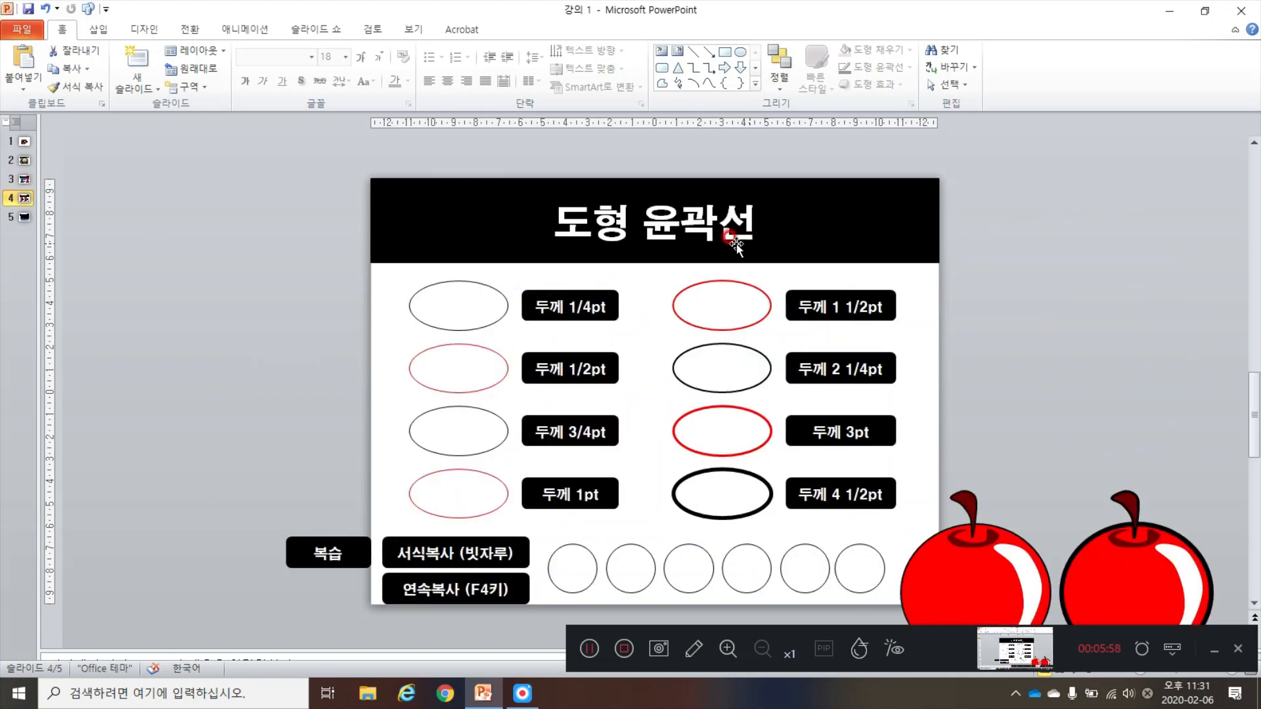
pyautogui.moveTo(332, 274); pyautogui.dragTo(935, 557)
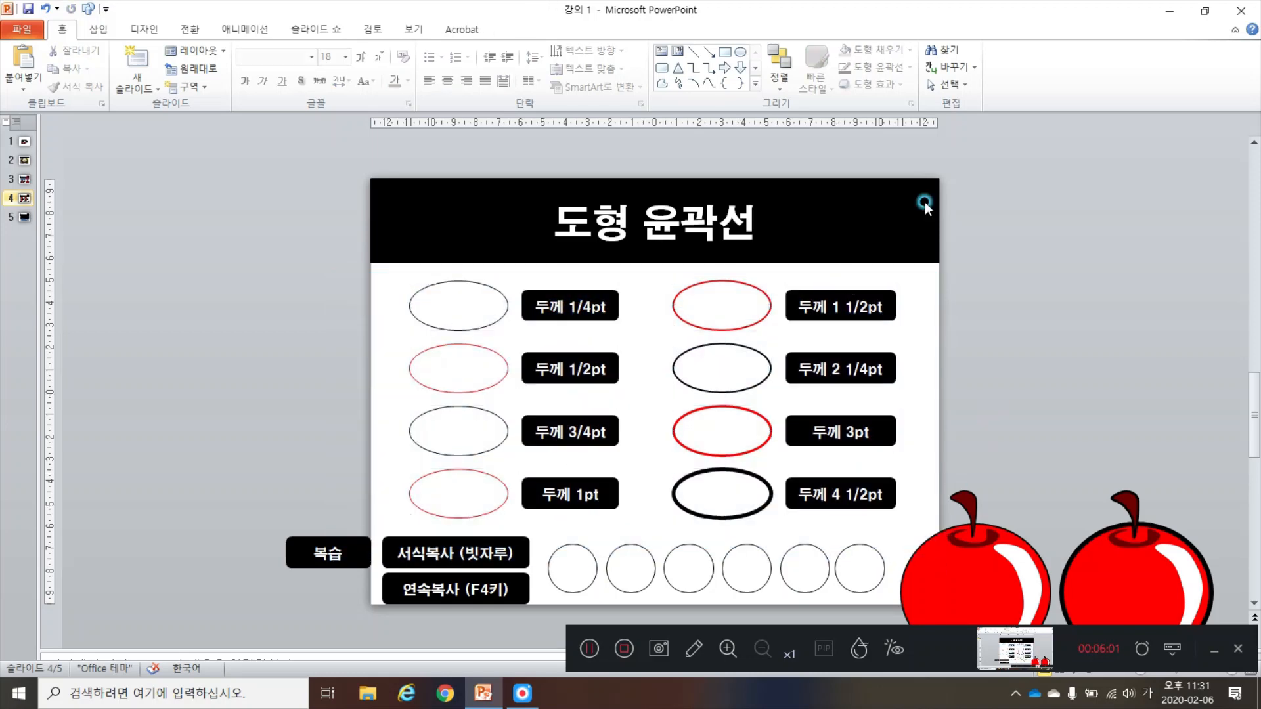
pyautogui.click(766, 305)
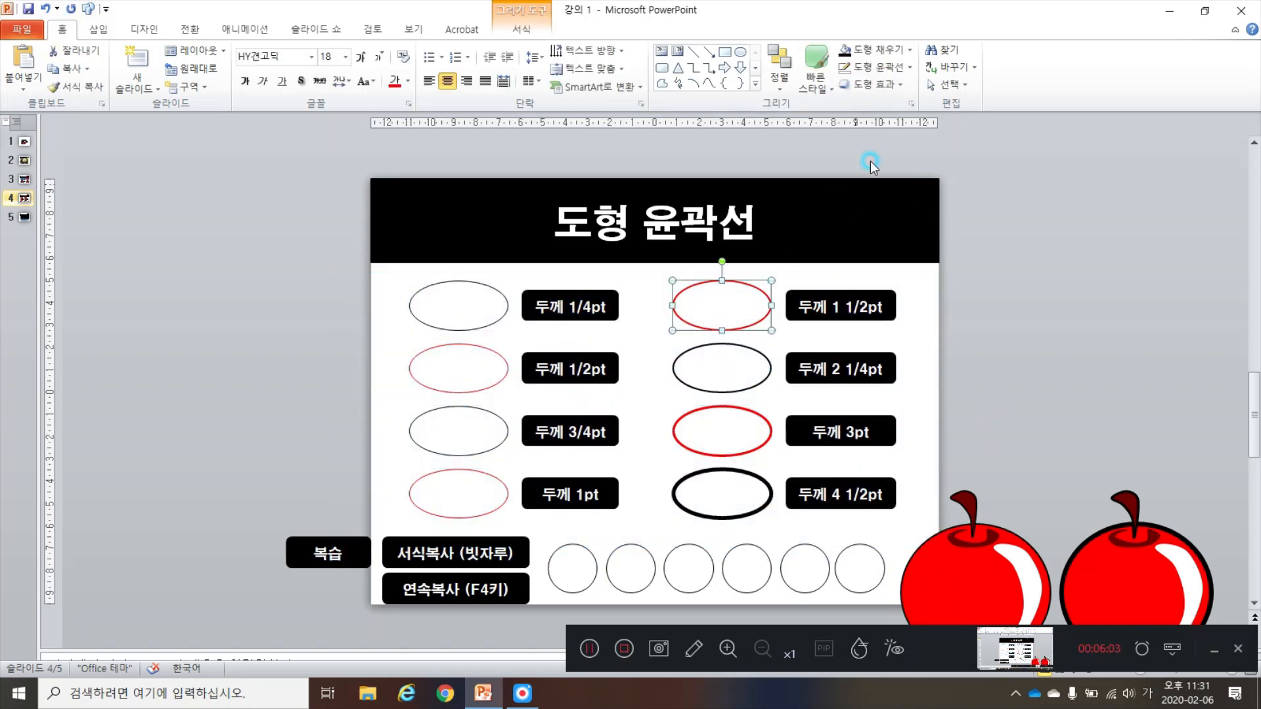
pyautogui.click(877, 69)
pyautogui.click(898, 269)
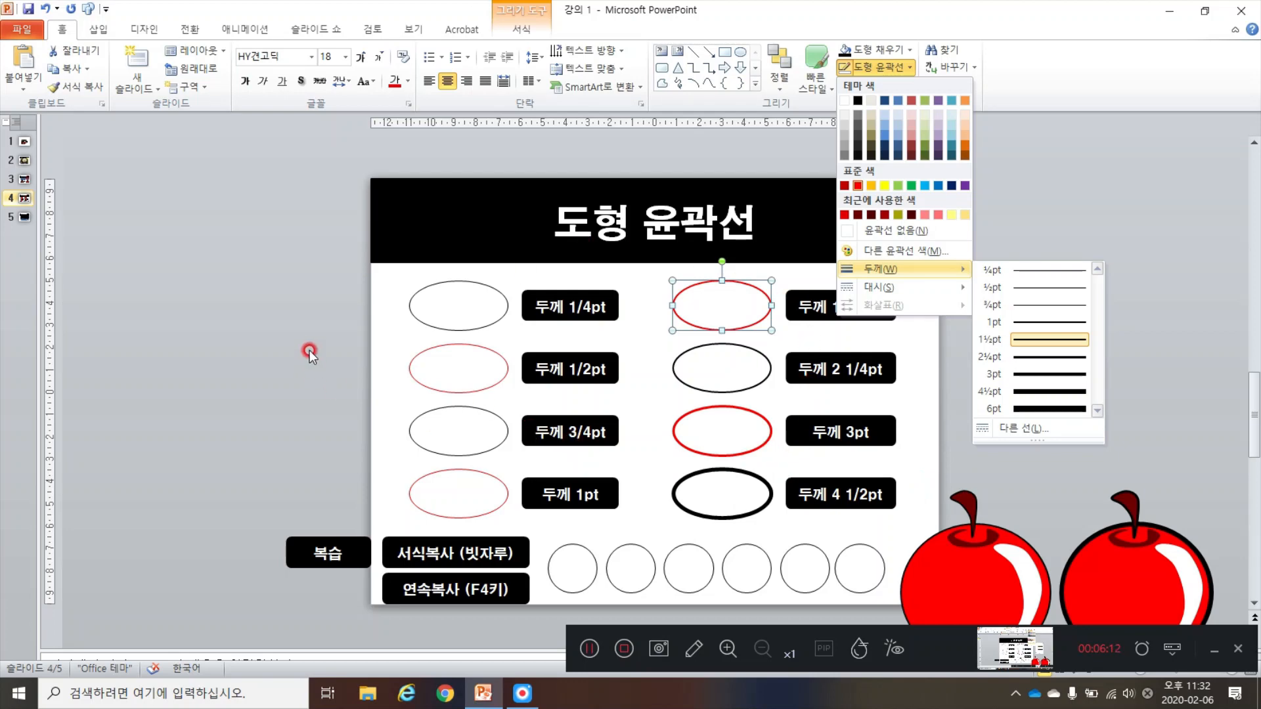
pyautogui.click(598, 325)
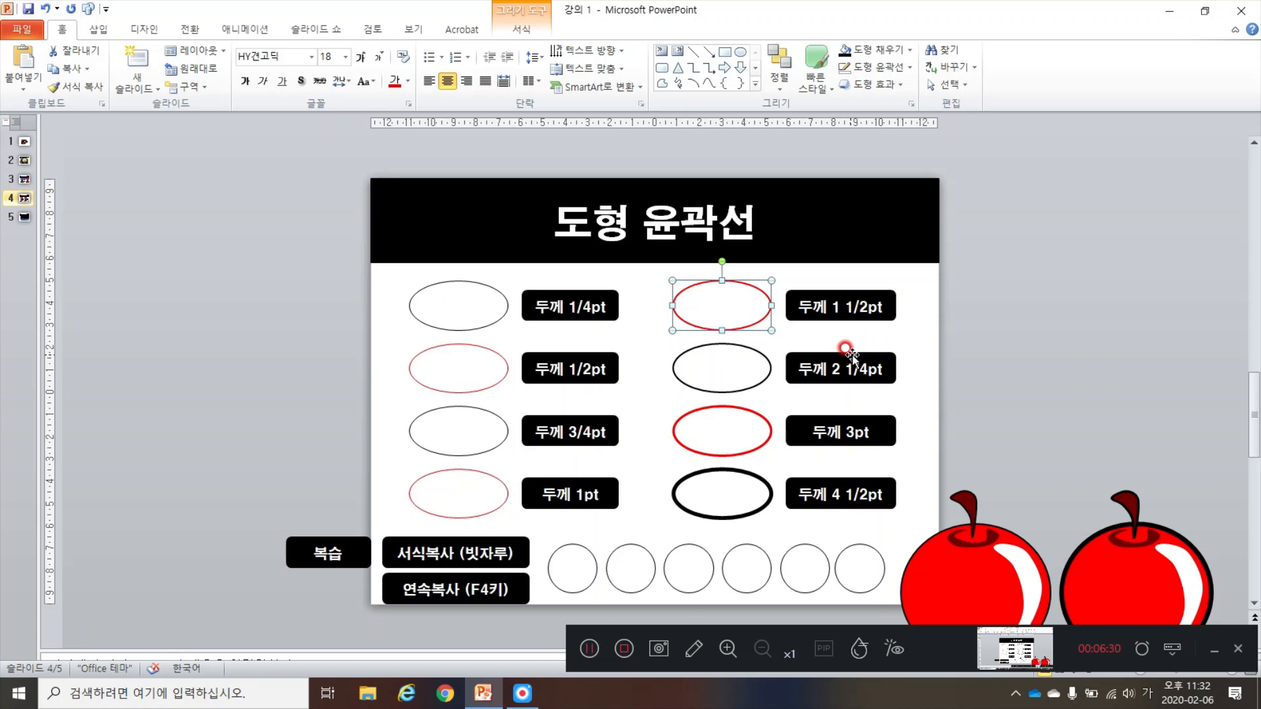
pyautogui.click(1057, 420)
pyautogui.scroll(-1, 1052, 418)
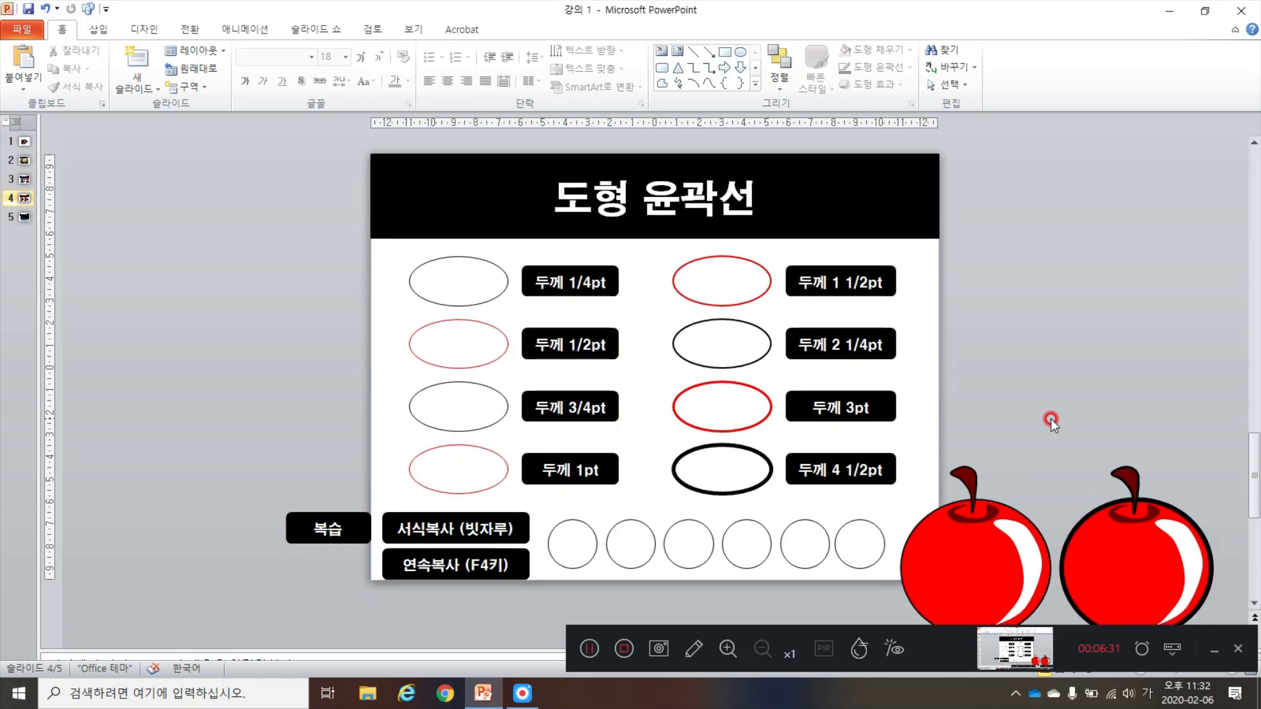
pyautogui.scroll(-1, 1050, 419)
pyautogui.scroll(1, 1018, 427)
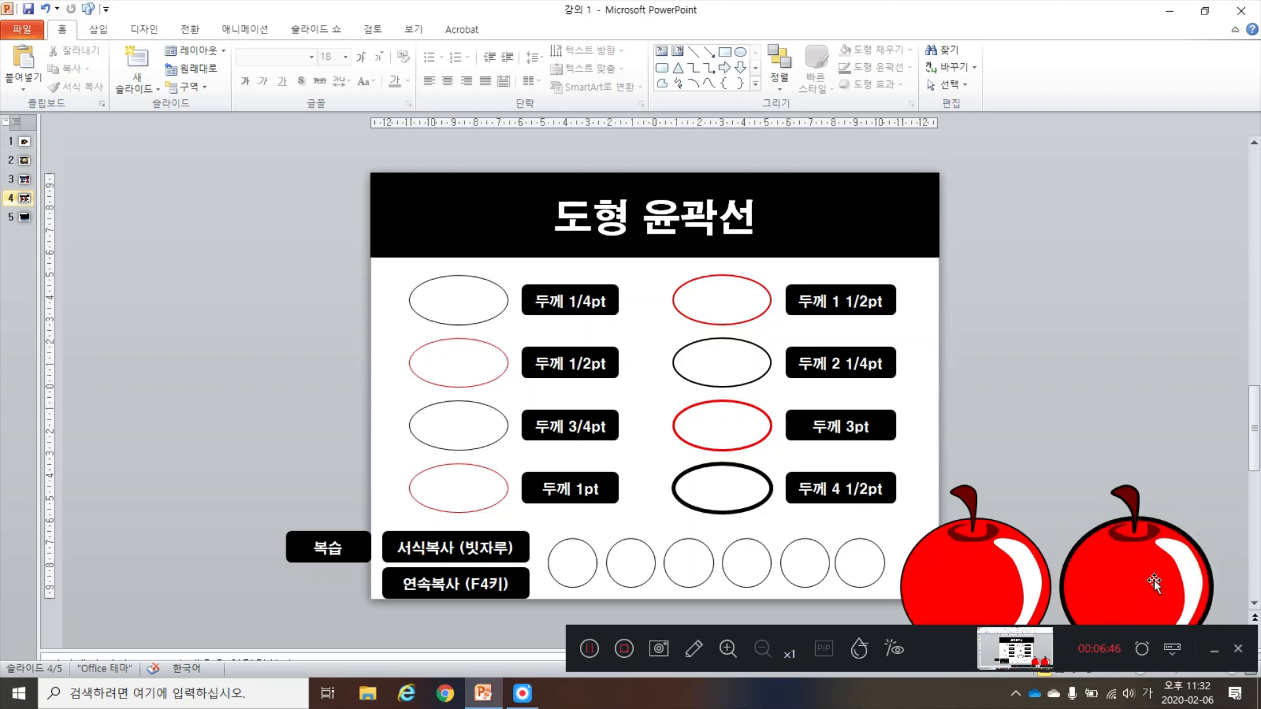
pyautogui.click(1142, 509)
pyautogui.click(354, 547)
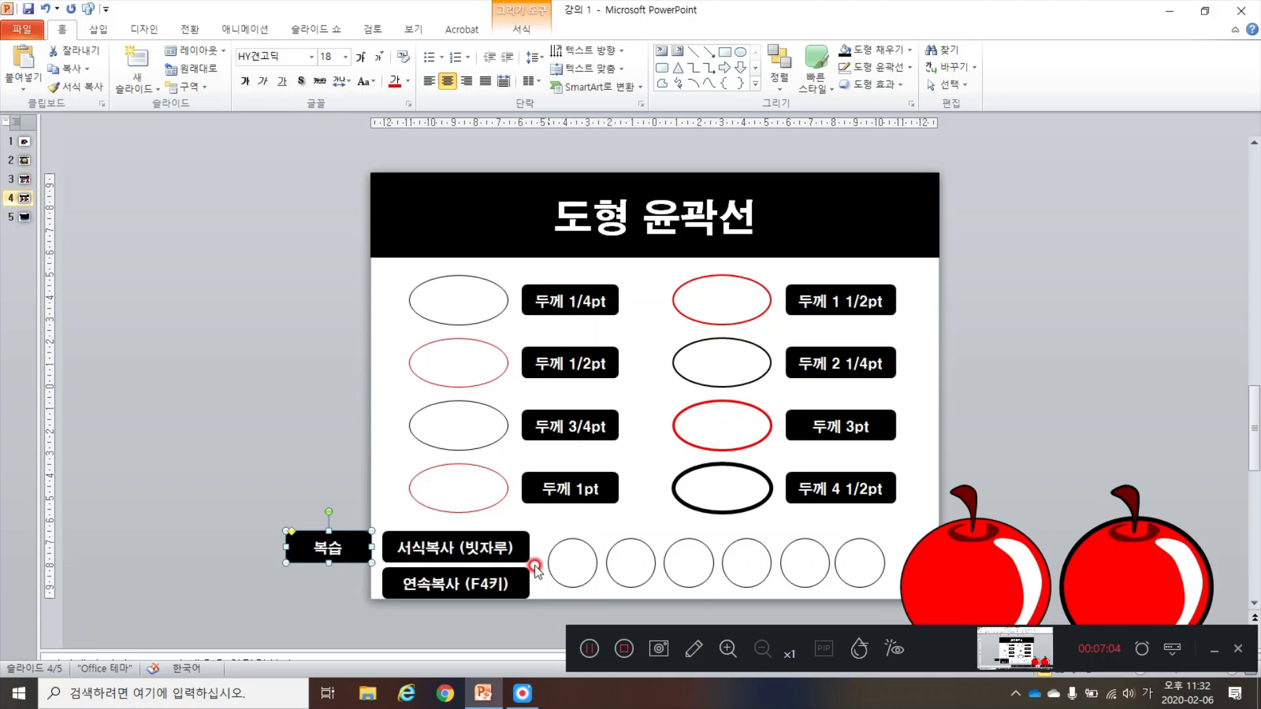
# Step: Fill the first small circle beside the 서식복사 label with red and copy its formatting onto the second circle
pyautogui.click(581, 545)
pyautogui.click(878, 50)
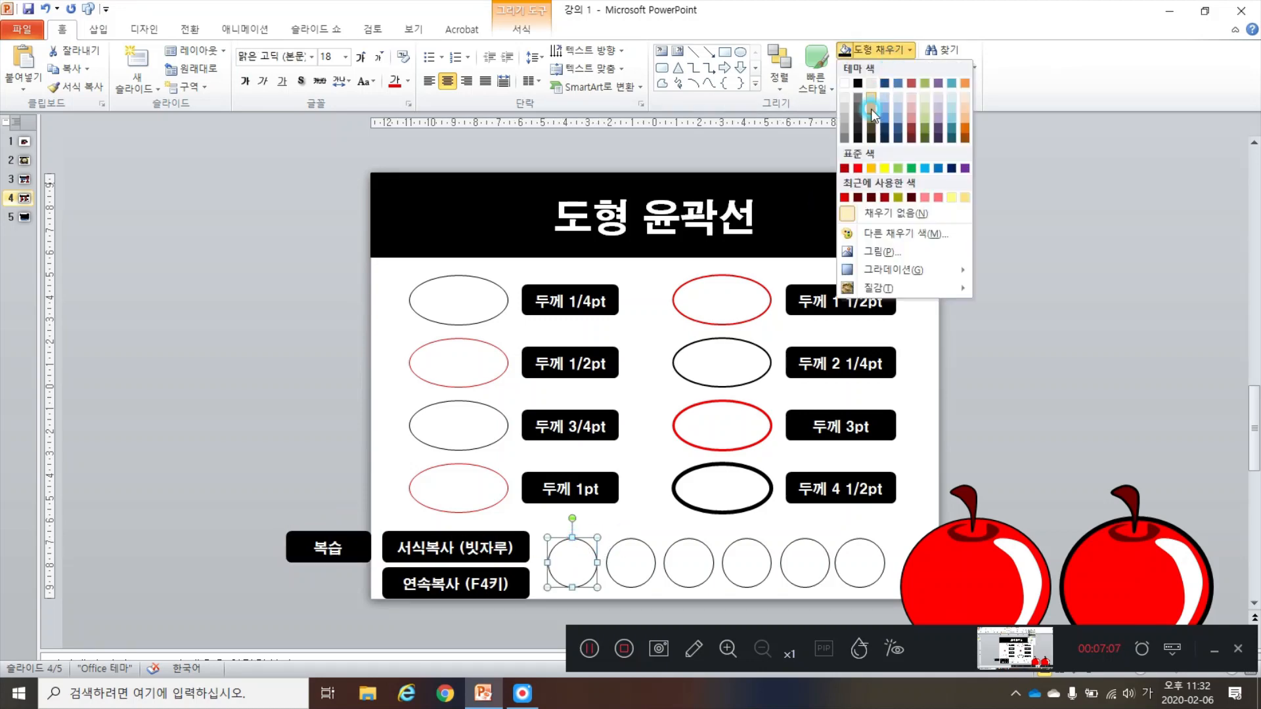
pyautogui.click(857, 170)
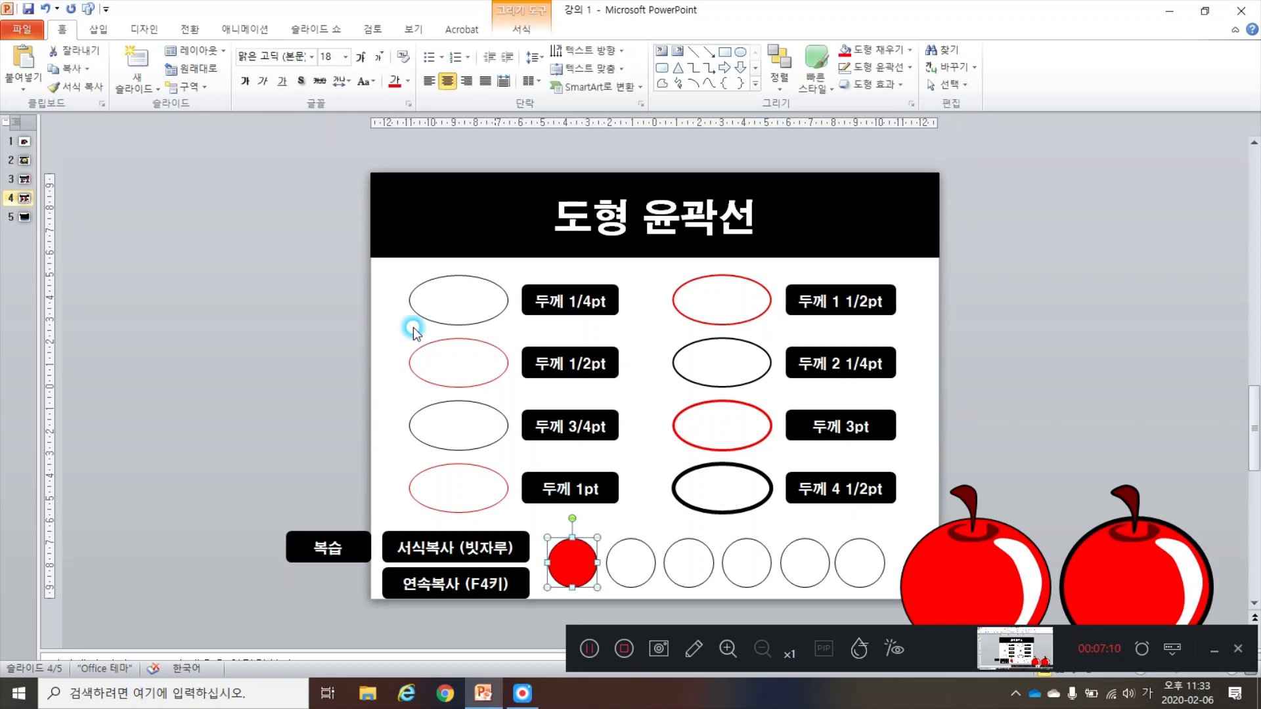
pyautogui.click(77, 88)
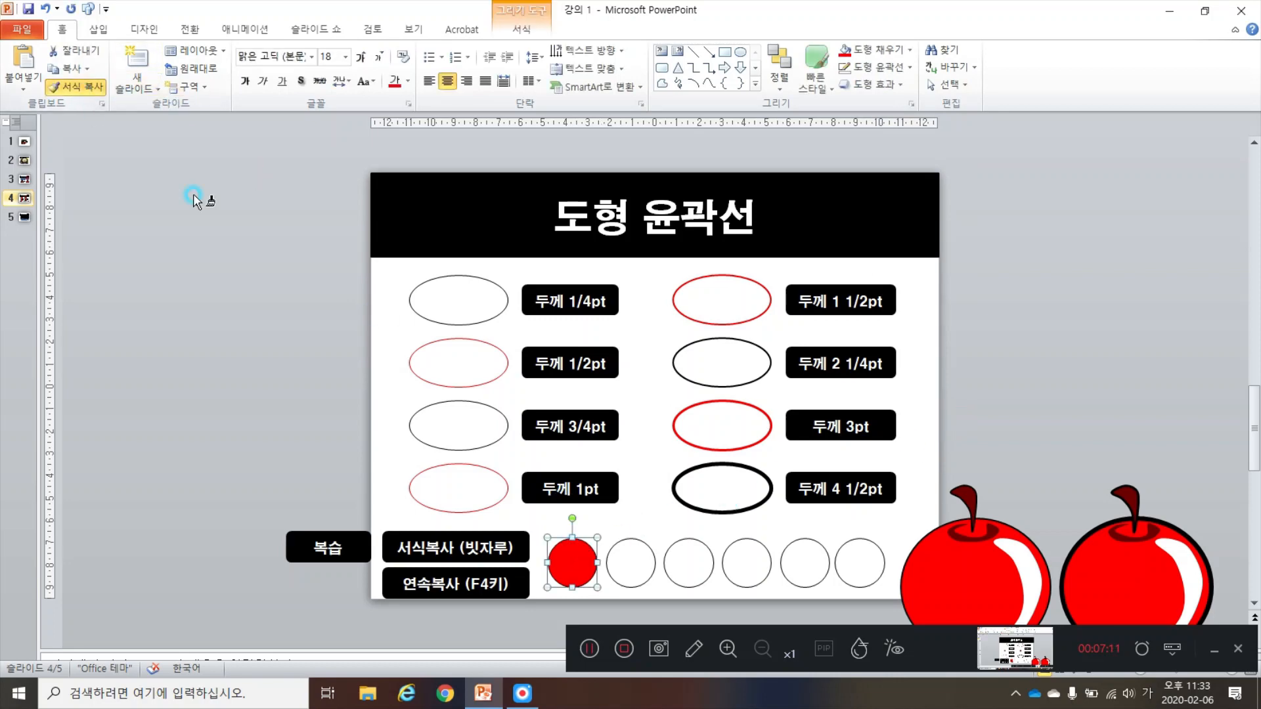
pyautogui.click(632, 546)
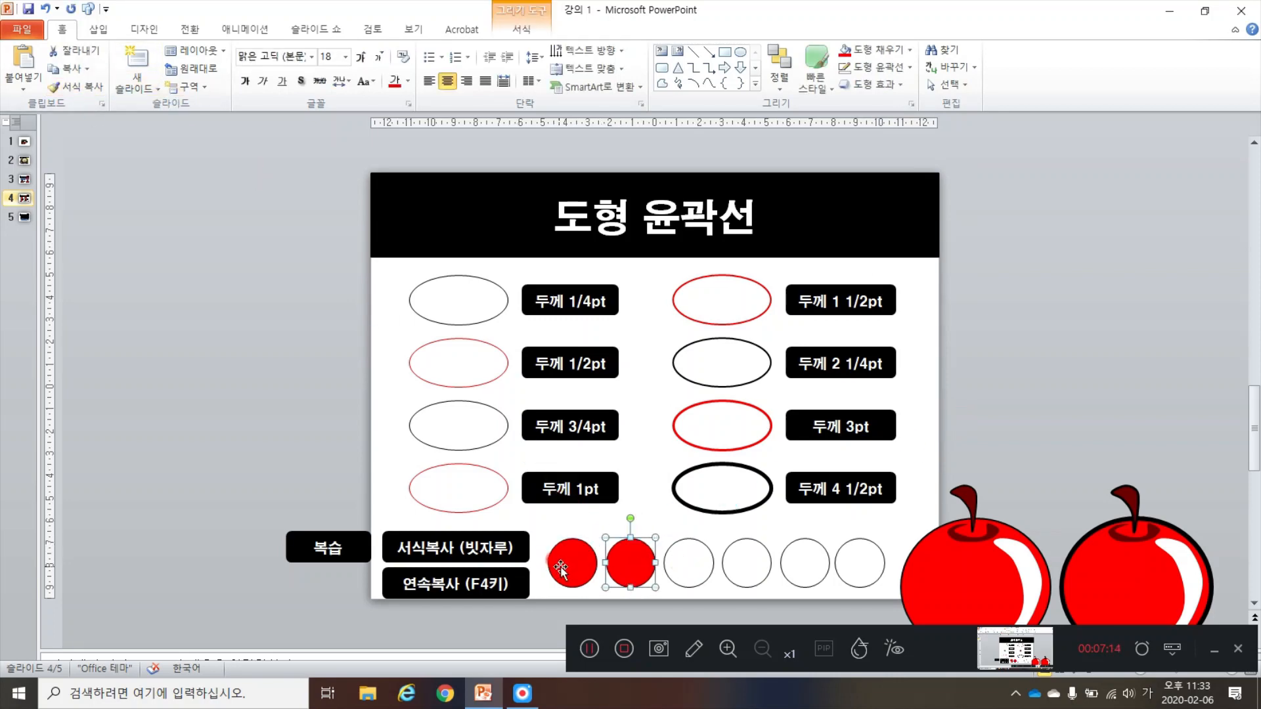
# Step: Give the first small red circle a black outline with a 6pt weight
pyautogui.click(577, 555)
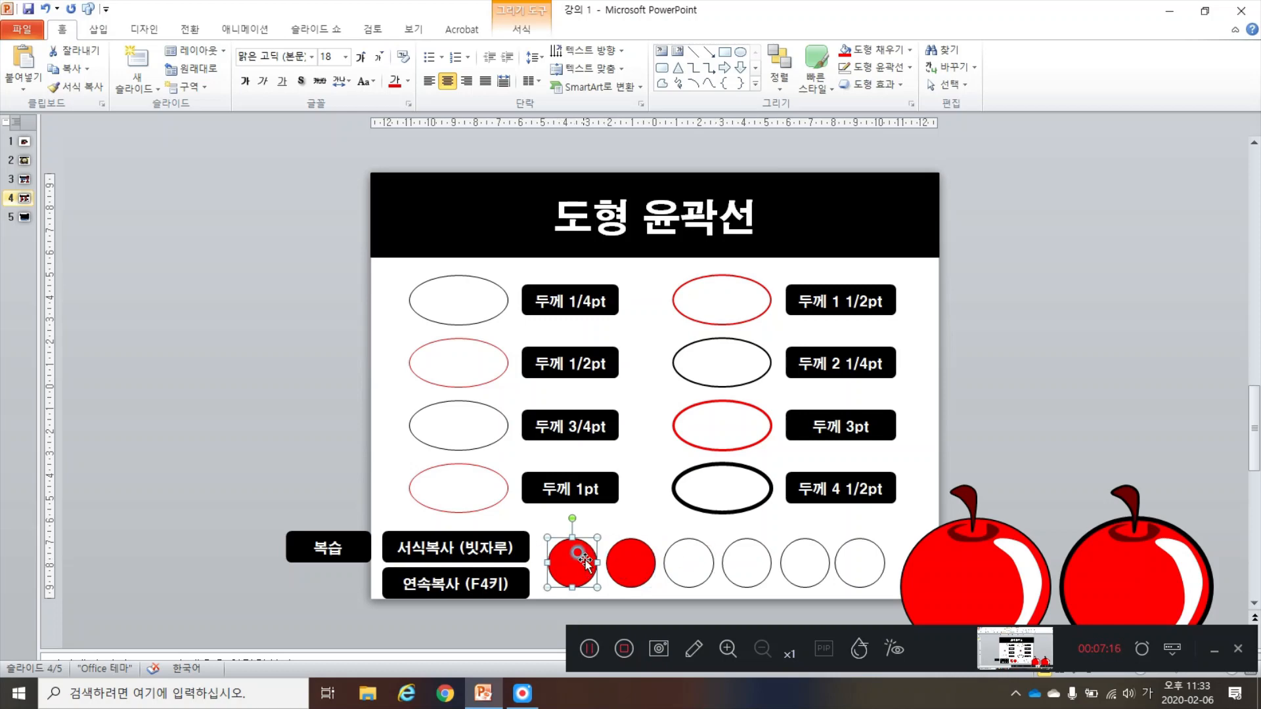
pyautogui.click(882, 67)
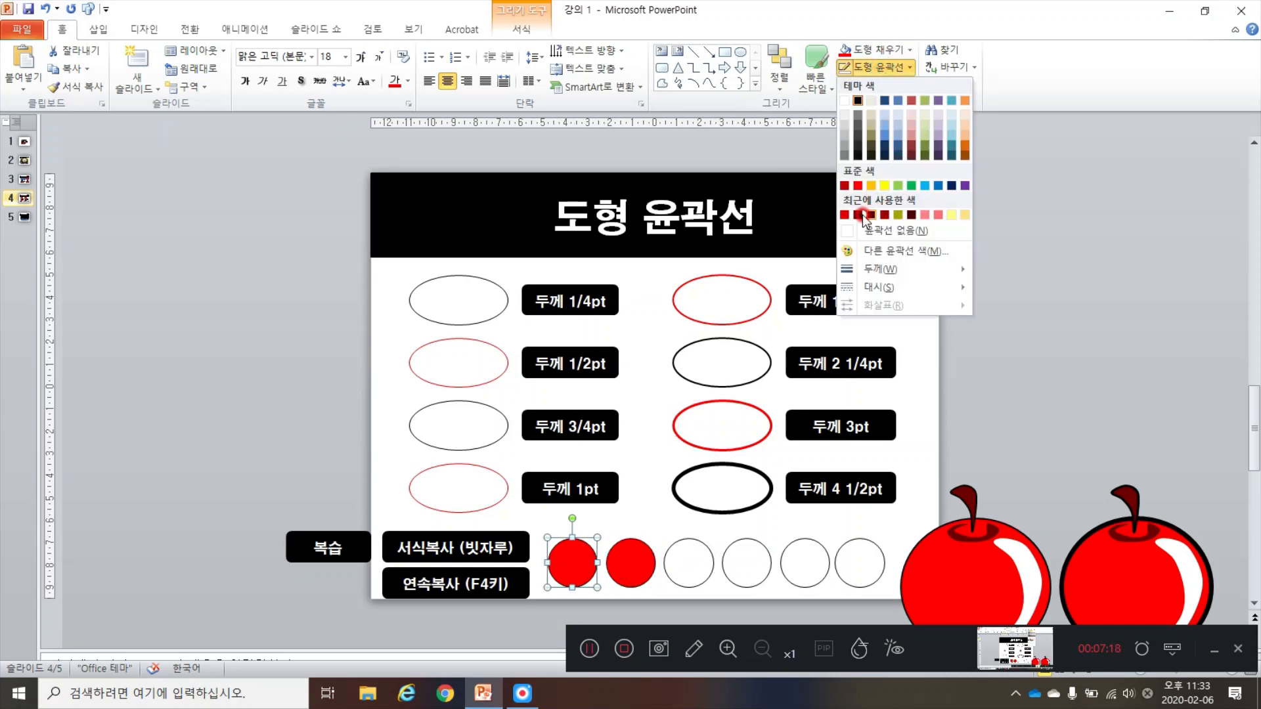
pyautogui.click(857, 100)
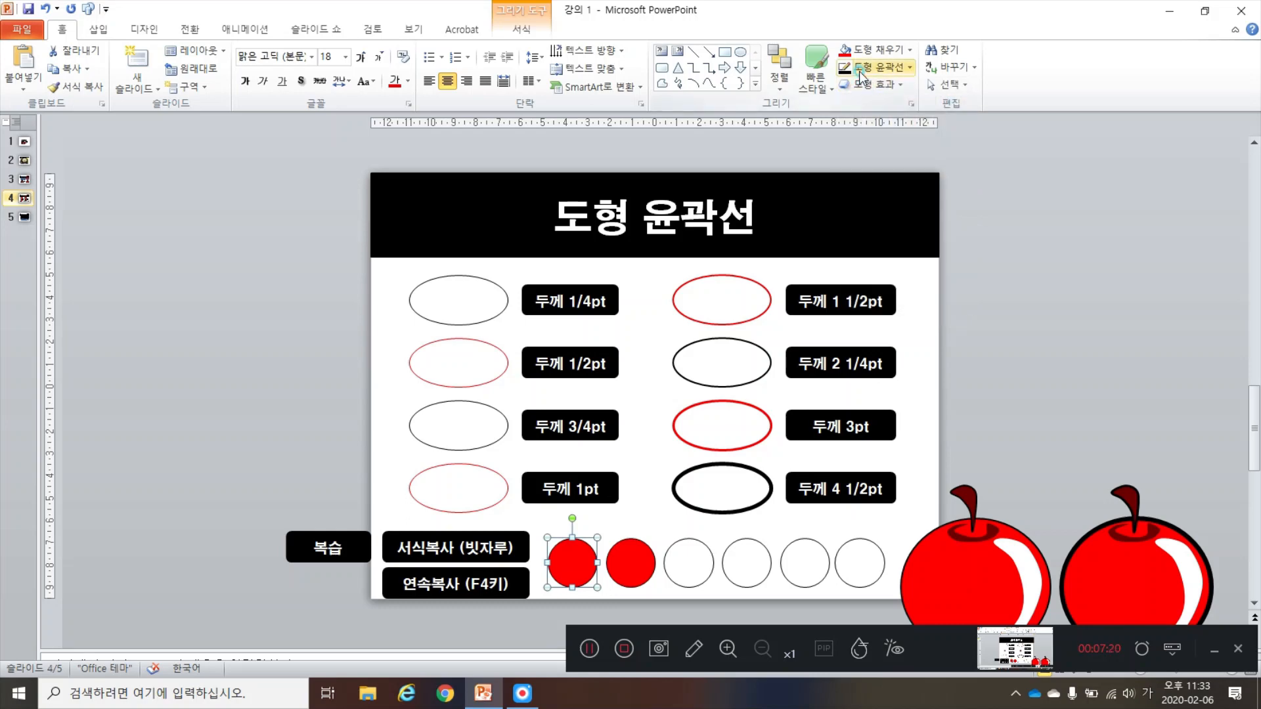
pyautogui.click(860, 74)
pyautogui.moveTo(920, 268)
pyautogui.click(1030, 407)
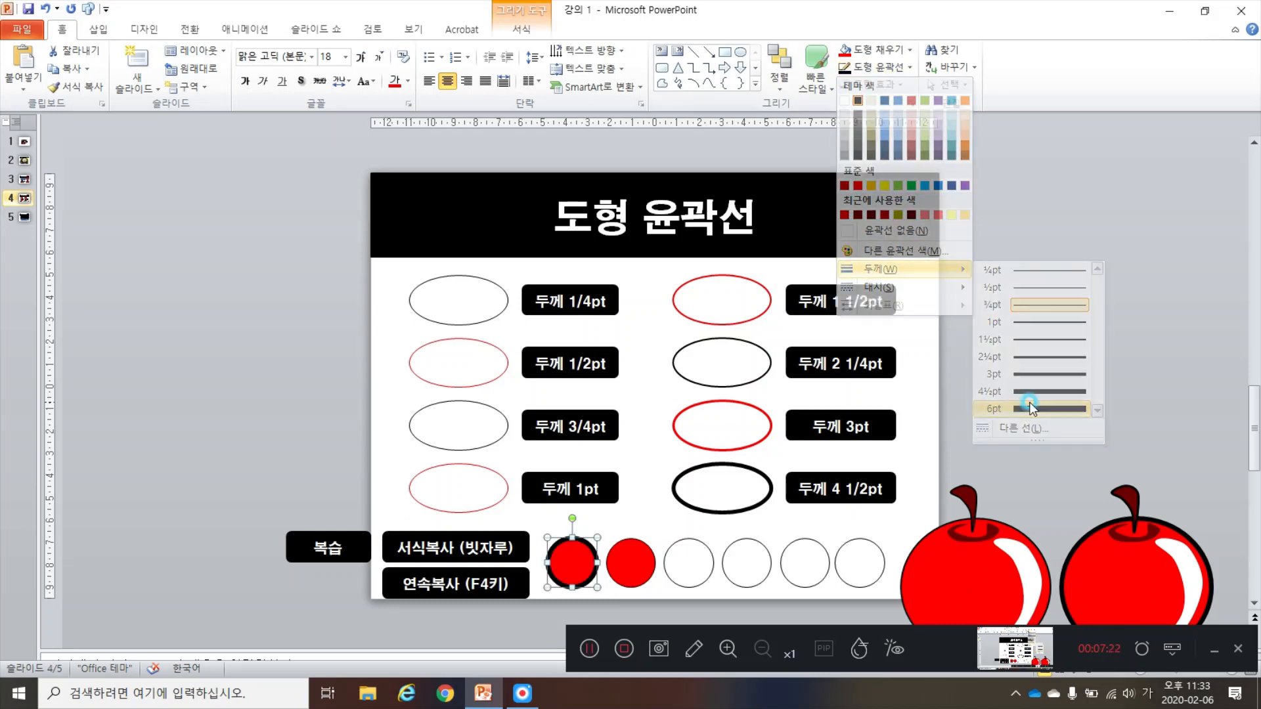
pyautogui.click(563, 524)
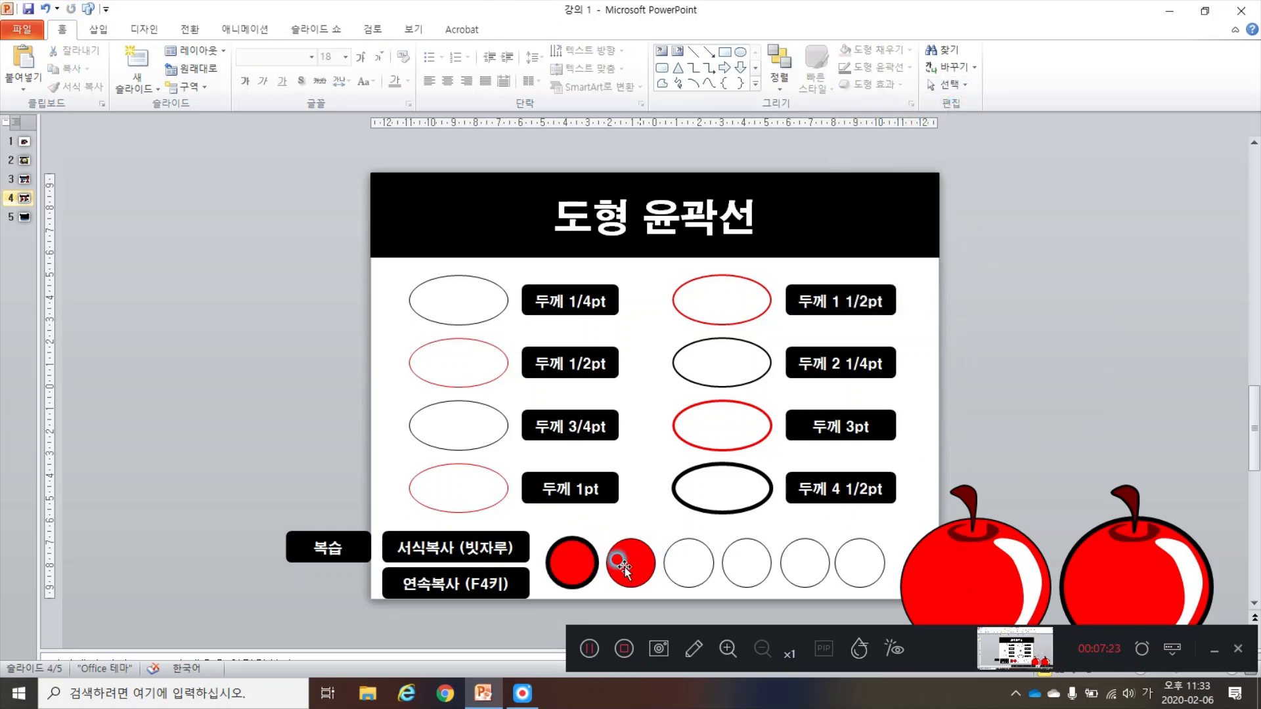
# Step: Copy the first circle's fill and thick outline onto the second circle with the format painter
pyautogui.click(582, 582)
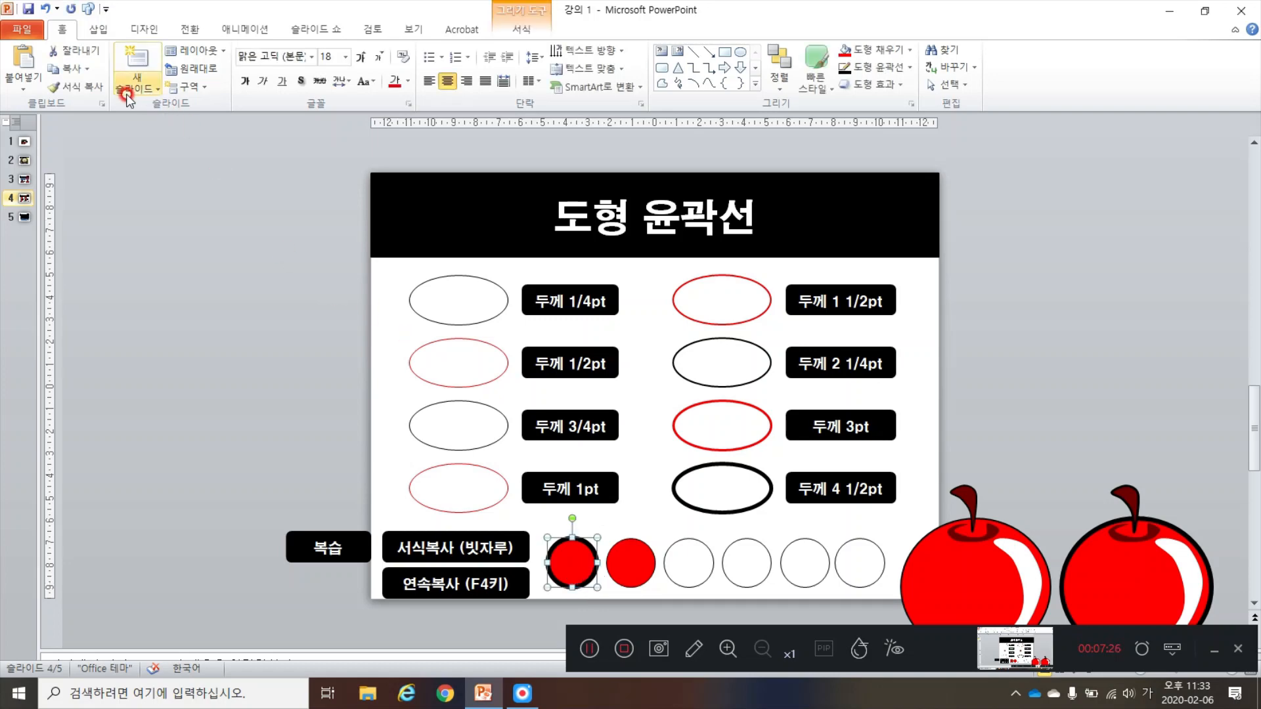
pyautogui.click(91, 93)
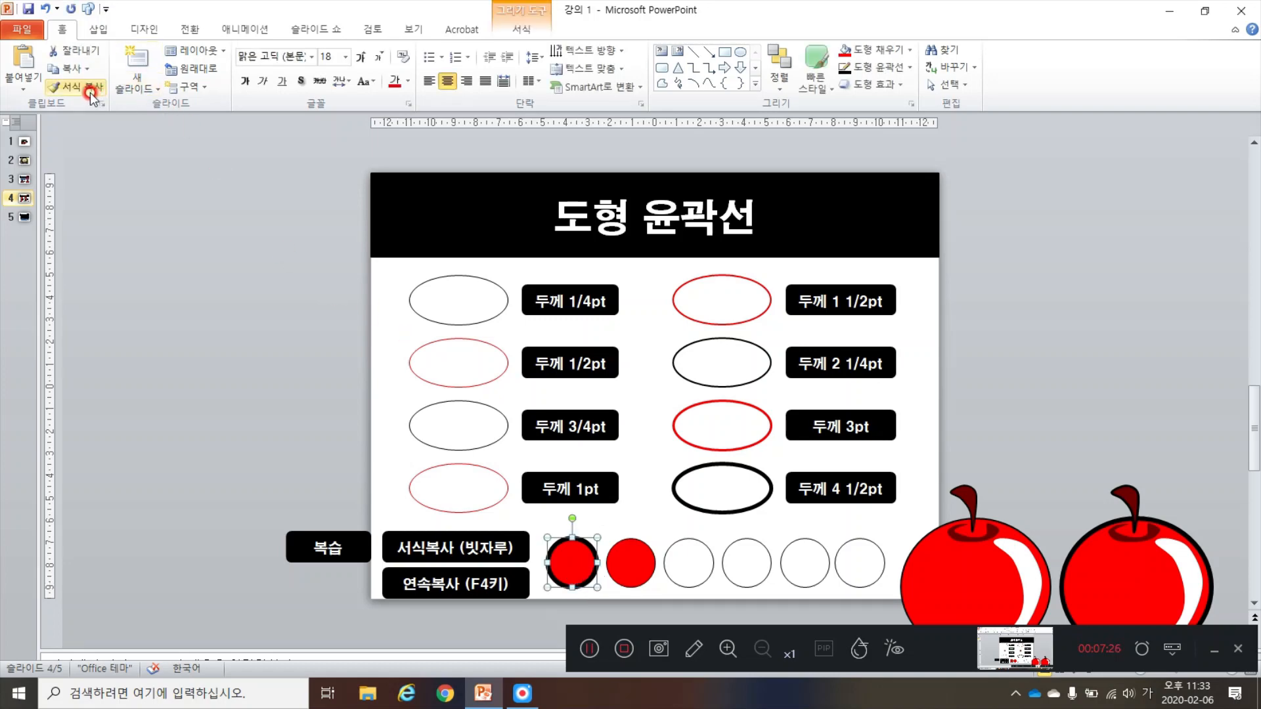
pyautogui.click(625, 561)
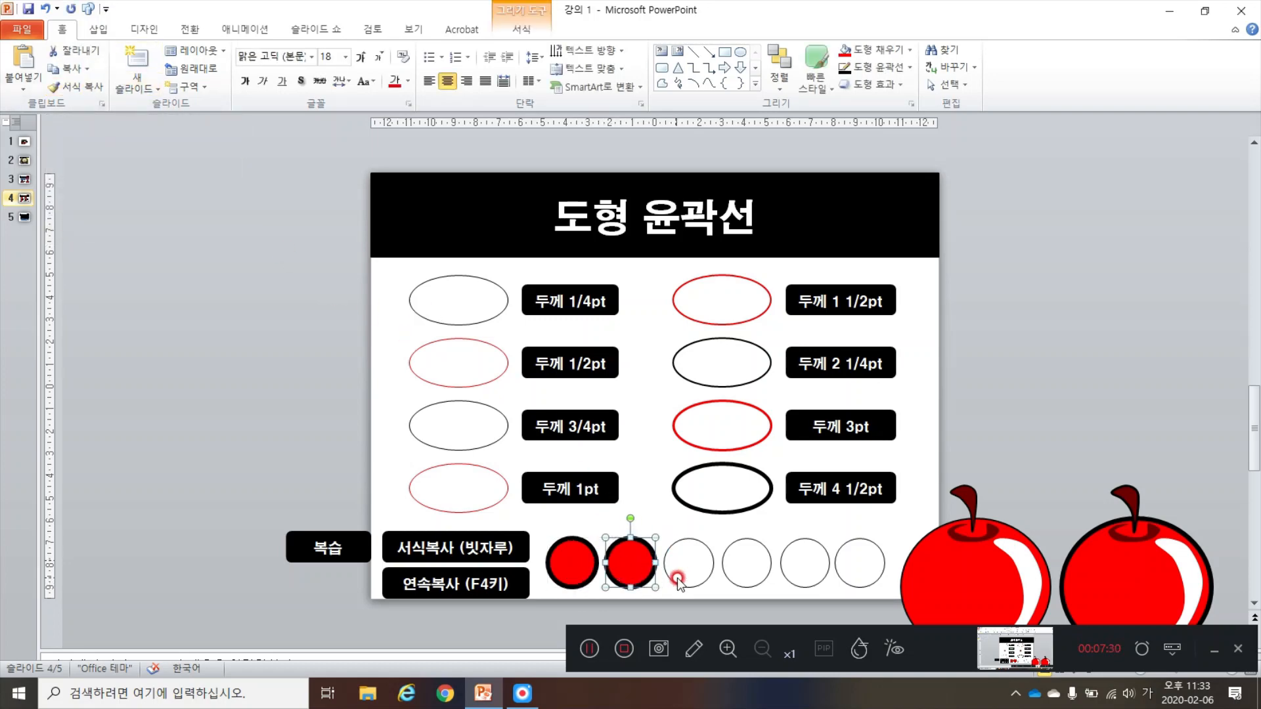
pyautogui.click(708, 558)
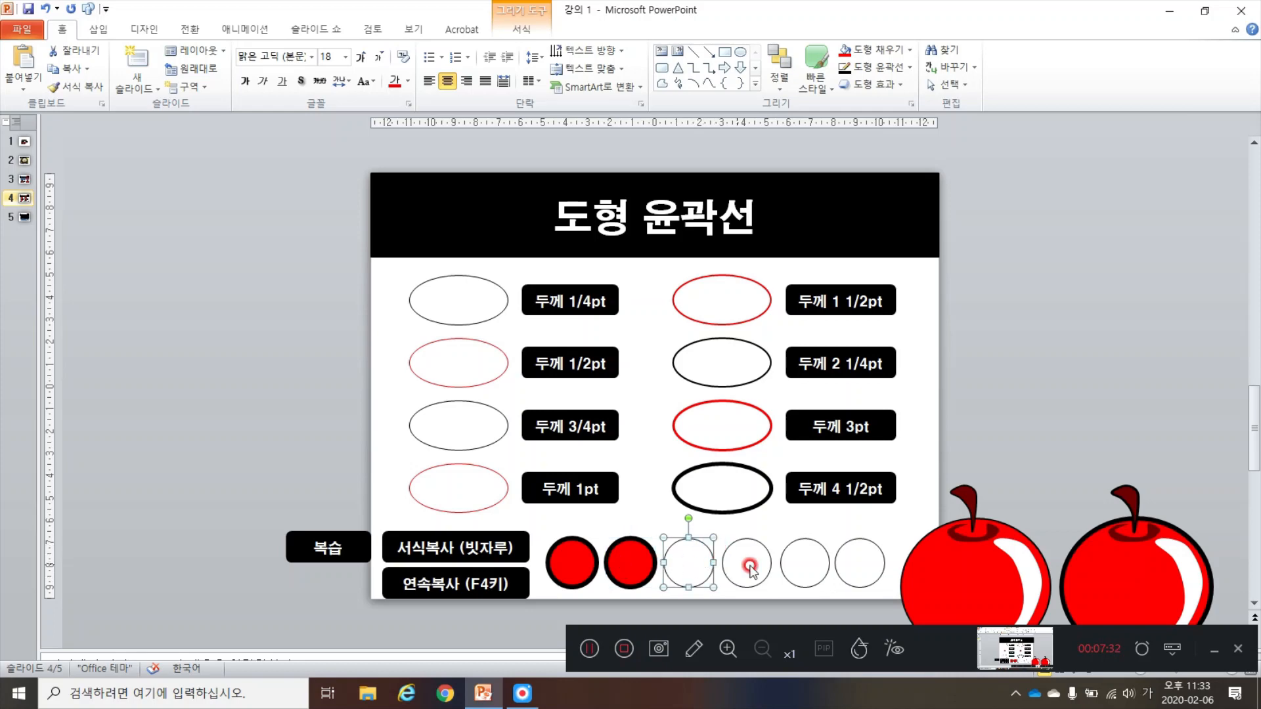